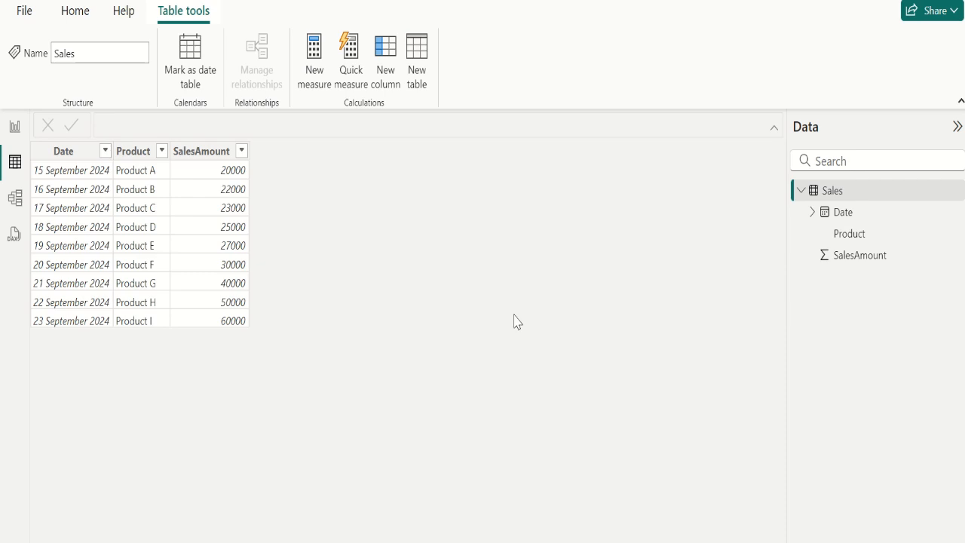
# Step: Examine the Sales table and its Date, Product and SalesAmount columns
pyautogui.click(833, 200)
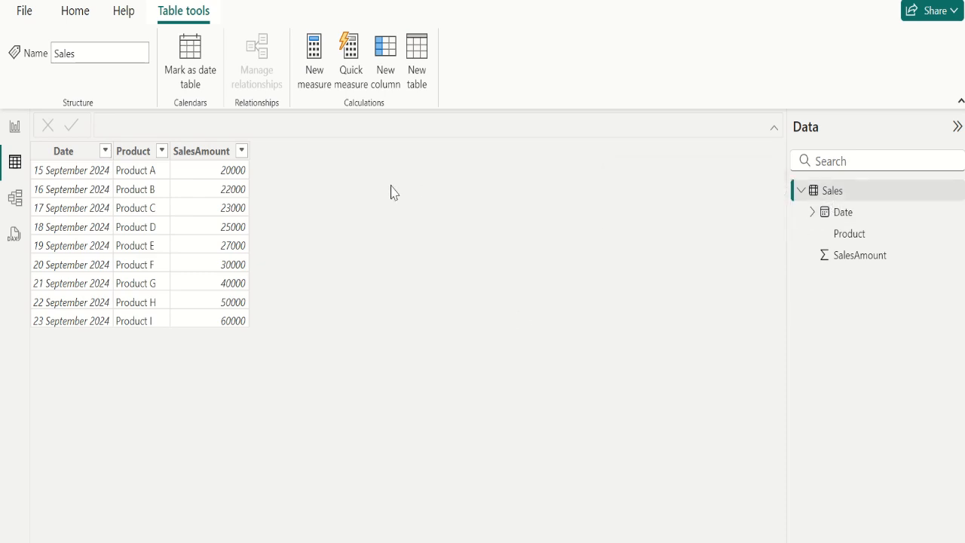
pyautogui.click(76, 153)
pyautogui.click(127, 154)
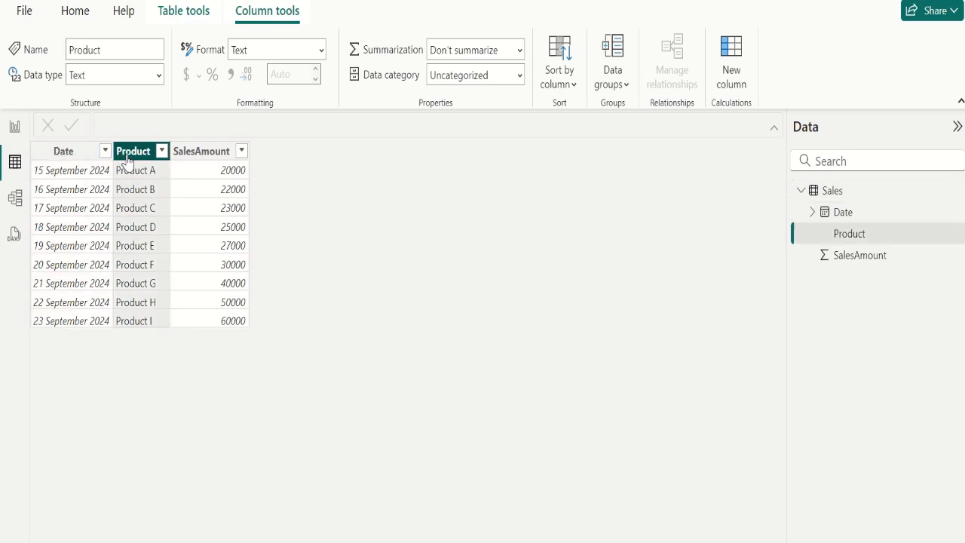
pyautogui.click(196, 153)
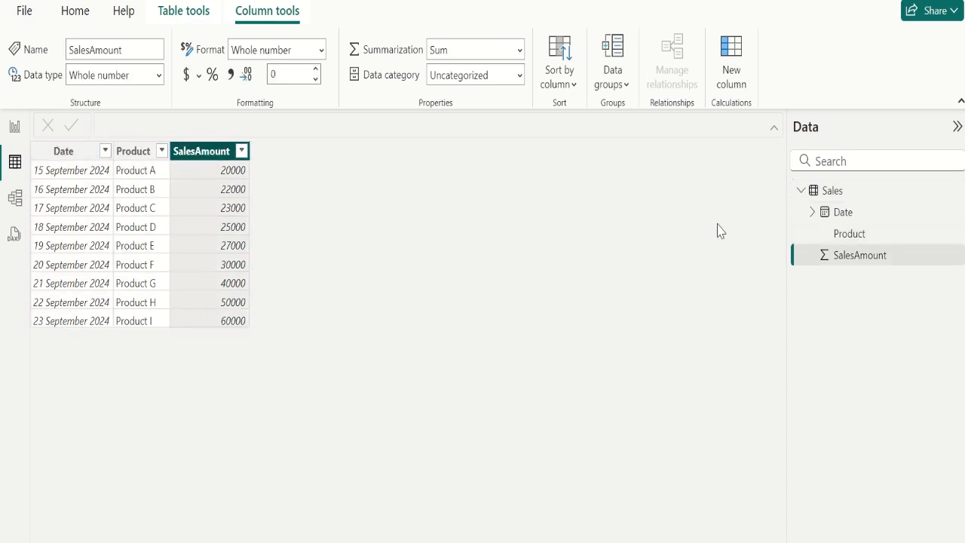
# Step: Add a calculated column named Running Total to the Sales table and begin a new line for its formula
pyautogui.click(850, 197)
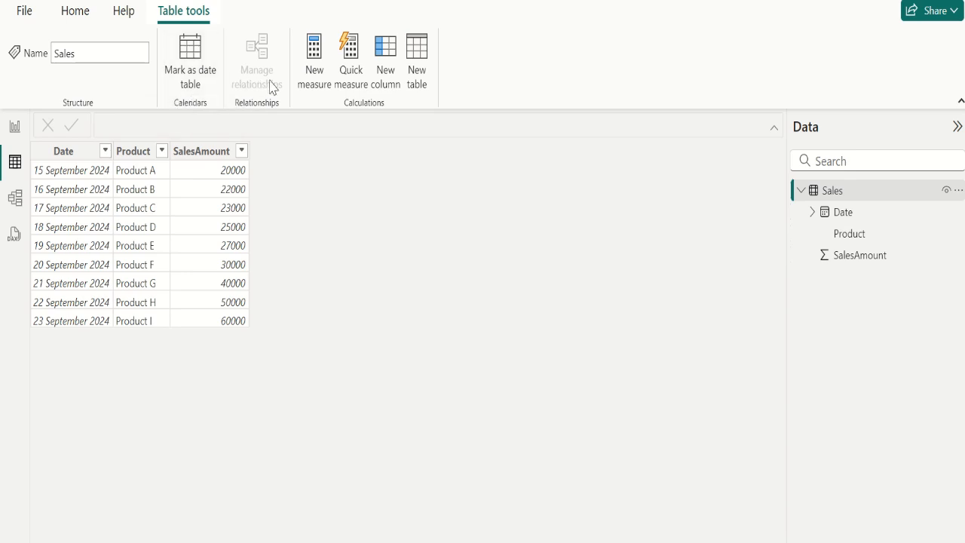
pyautogui.click(392, 81)
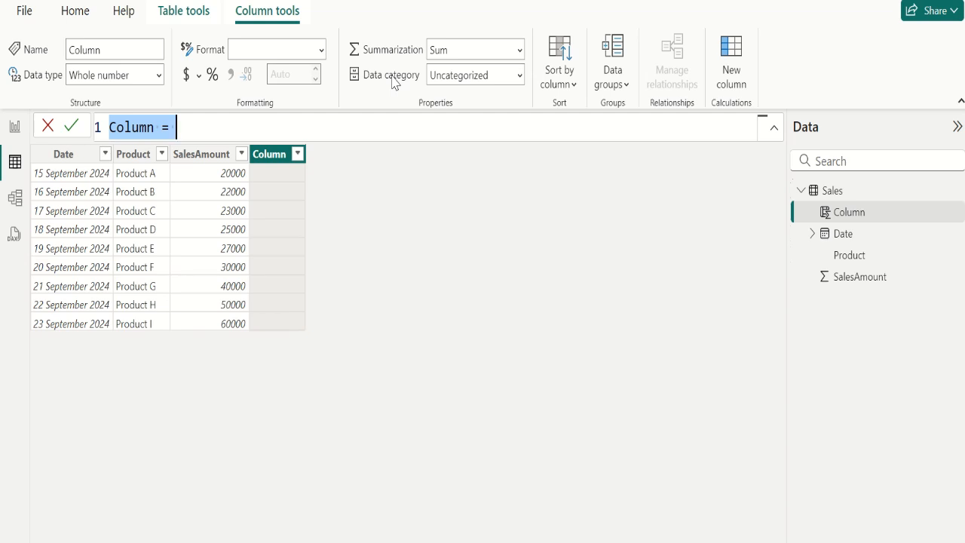
pyautogui.doubleClick(128, 126)
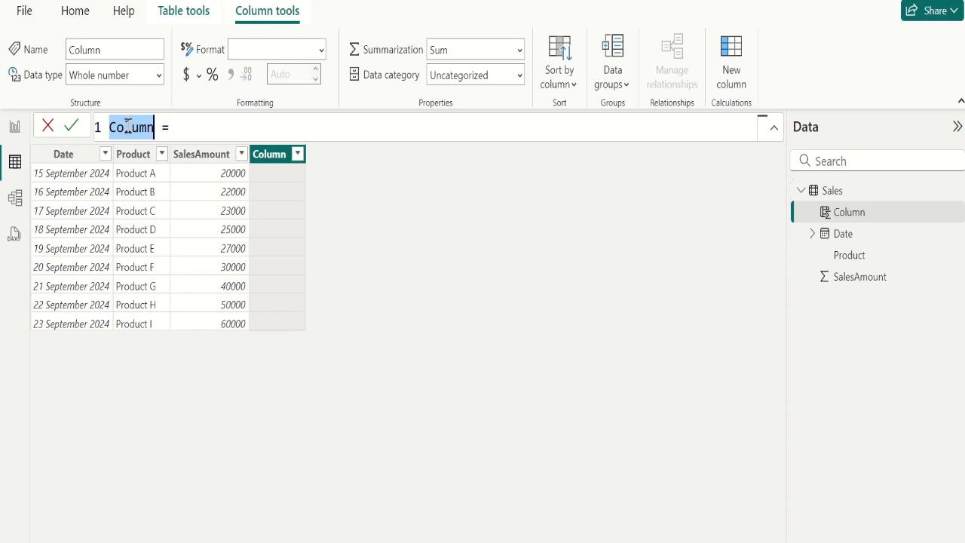
pyautogui.write('Running Tota')
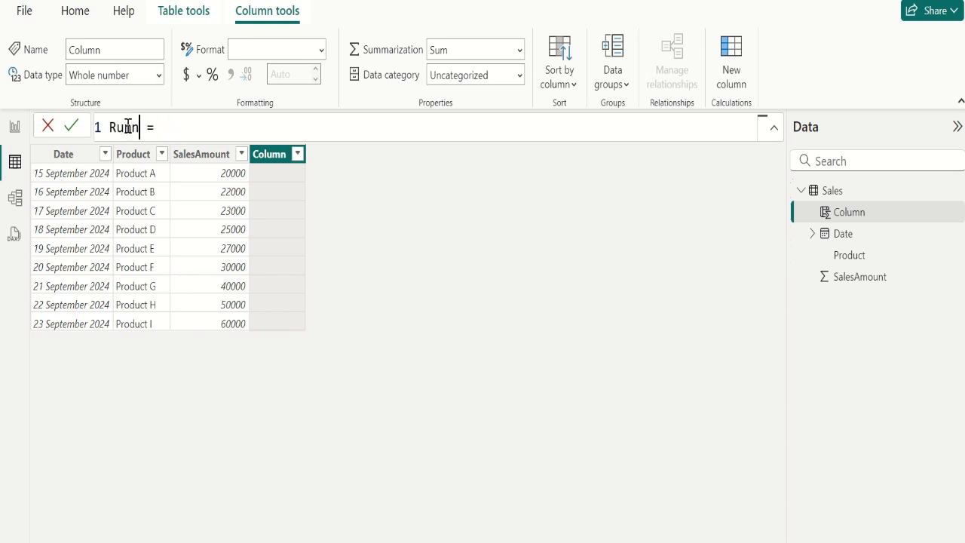
pyautogui.write('l')
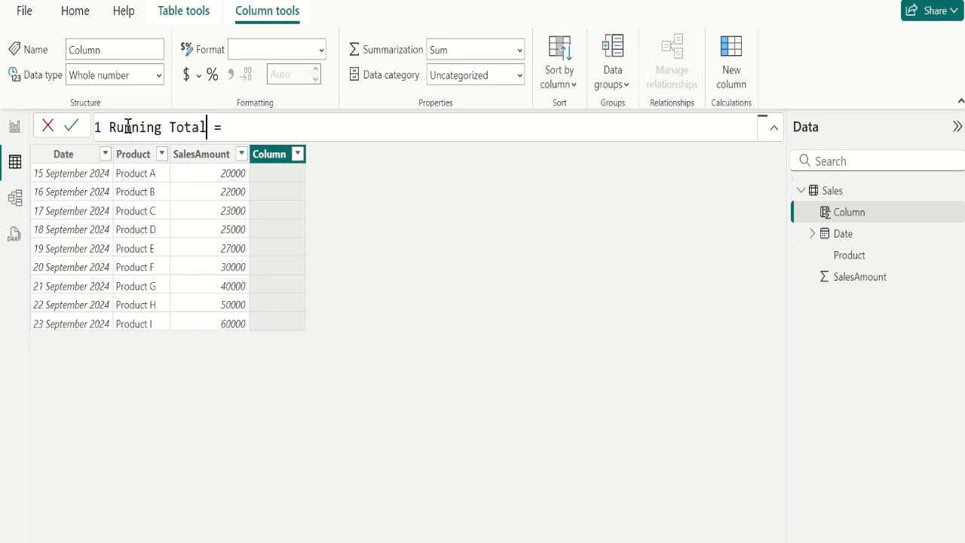
pyautogui.press('Right')
pyautogui.press('Right')
pyautogui.press('Right')
pyautogui.hotkey('shift', 'Return')
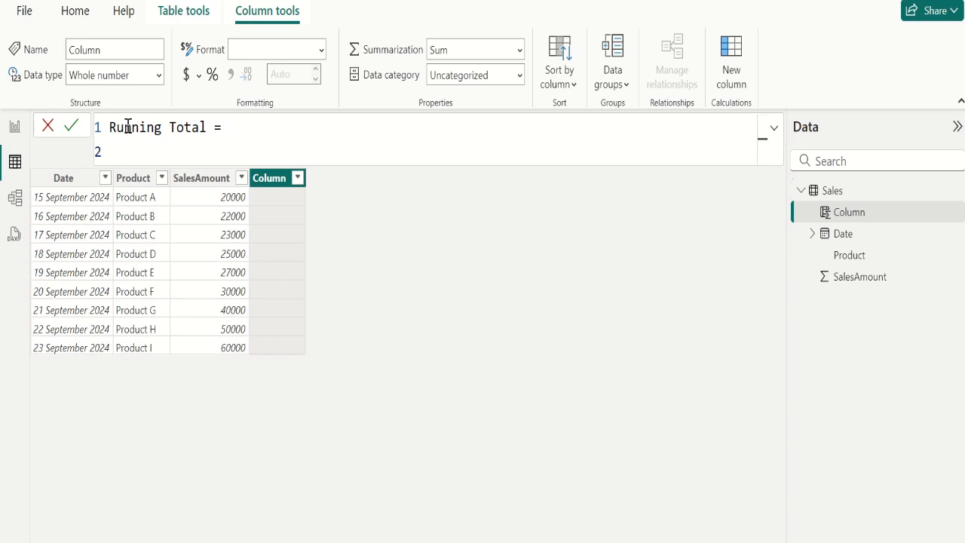
# Step: Declare the variable a in the formula as CALCULATE with SUM(Sales[SalesAmount]) as its expression, leaving the call open for a filter argument
pyautogui.write('VAR a')
pyautogui.write('= cal')
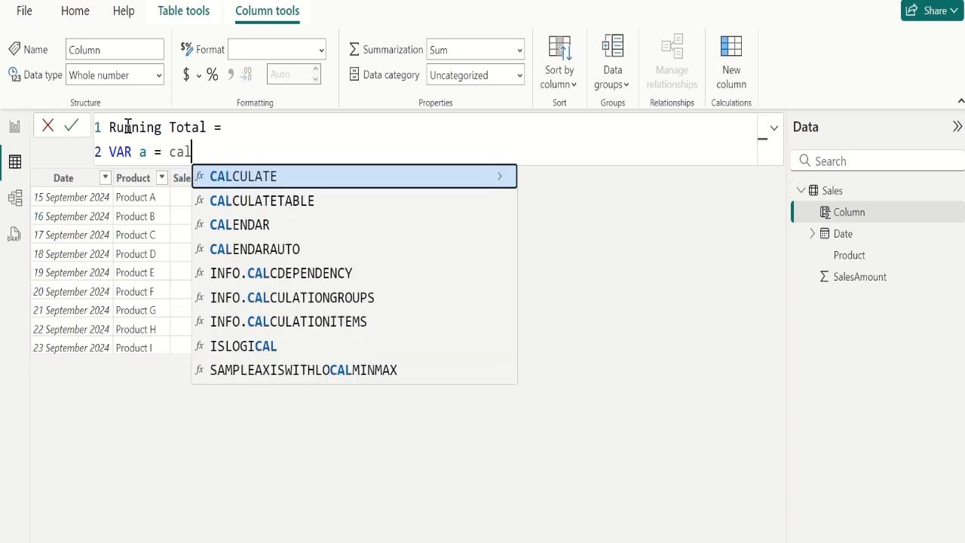
pyautogui.press('Tab')
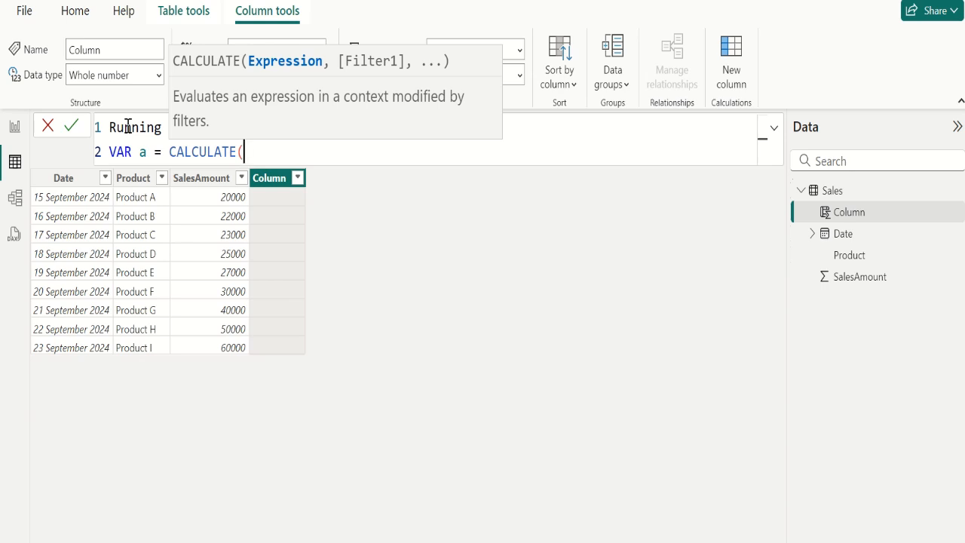
pyautogui.write('sum')
pyautogui.press('Tab')
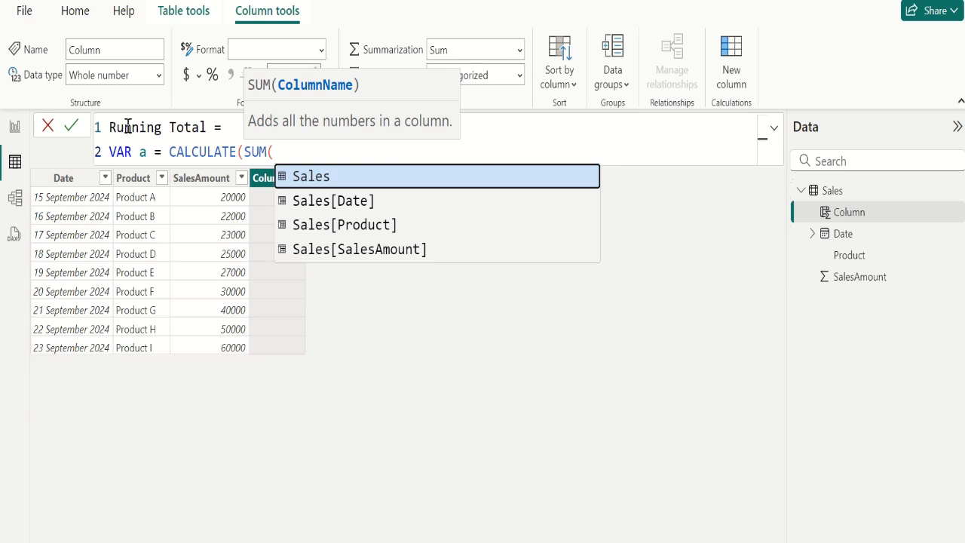
pyautogui.press('Down')
pyautogui.press('Down')
pyautogui.press('Down')
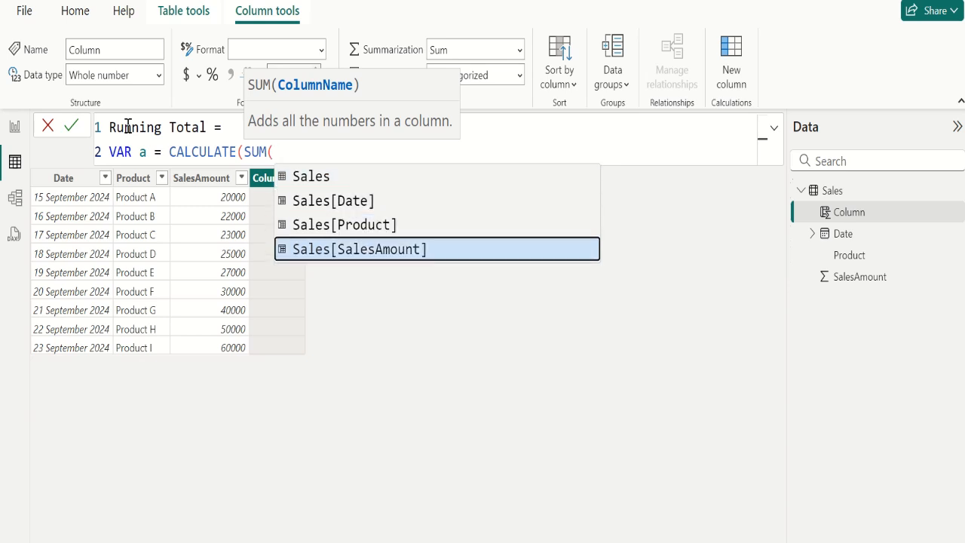
pyautogui.press('Tab')
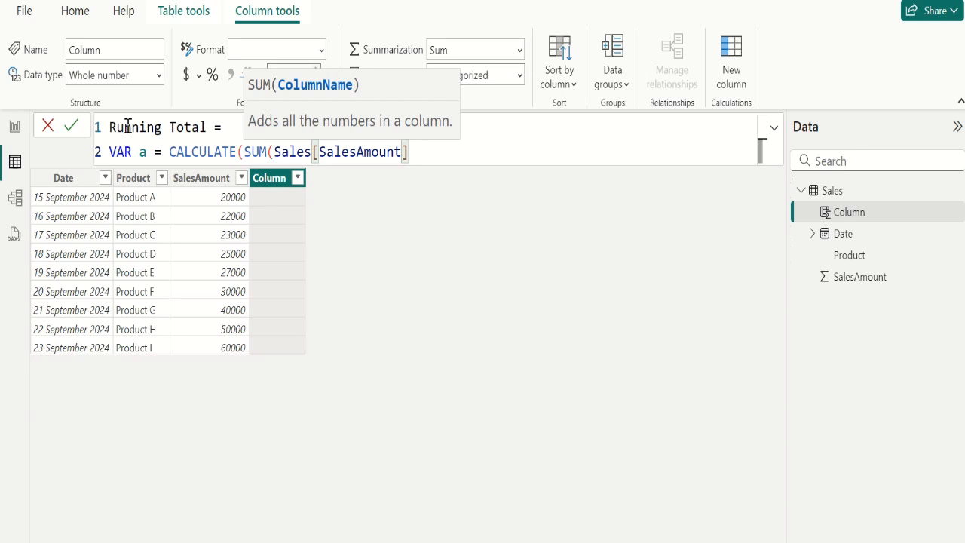
pyautogui.write('),')
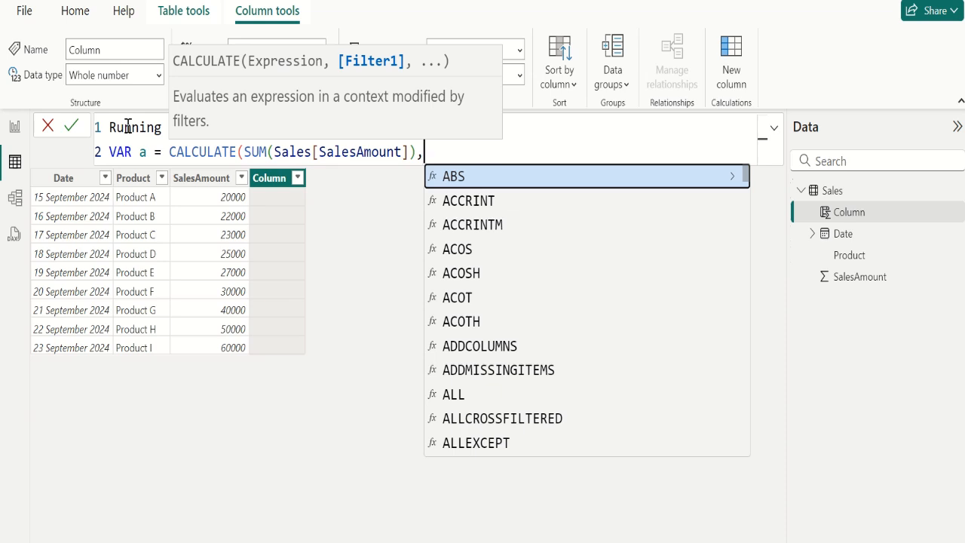
# Step: Add a FILTER function over ALL(Sales) as the filter argument of CALCULATE
pyautogui.write('fi')
pyautogui.press('Tab')
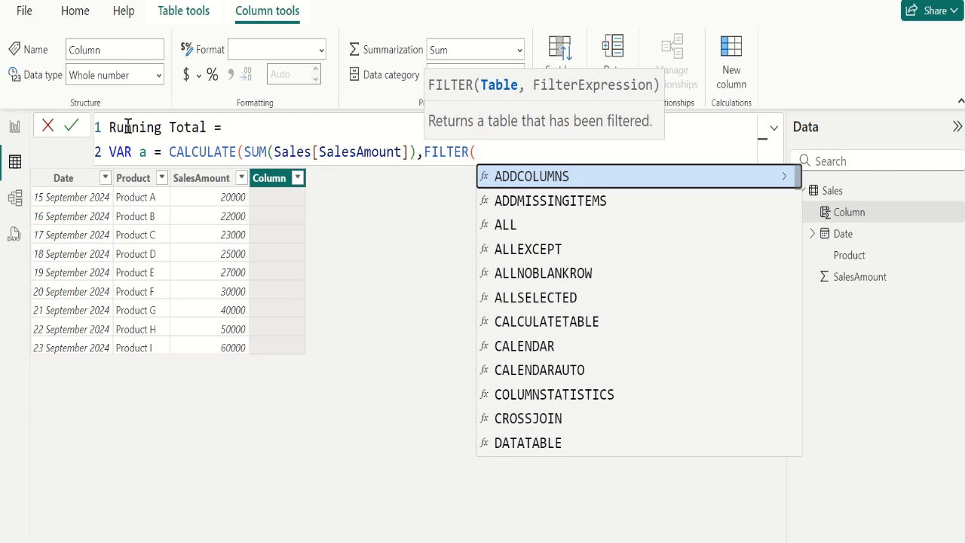
pyautogui.write('all')
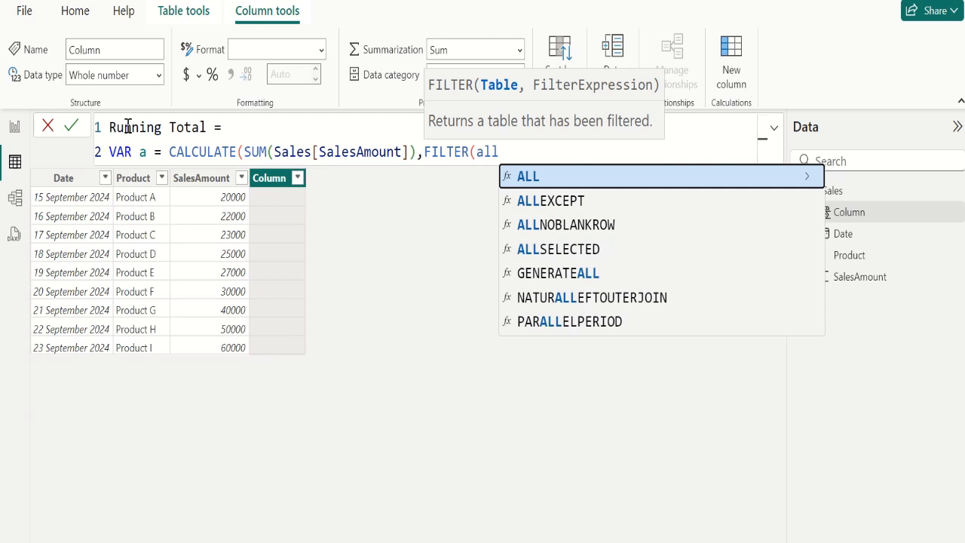
pyautogui.press('Tab')
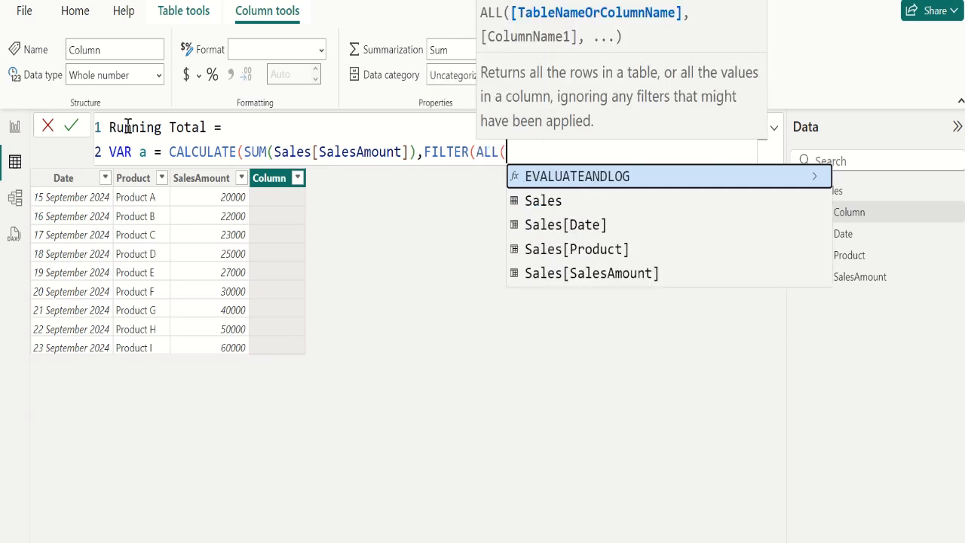
pyautogui.press('Down')
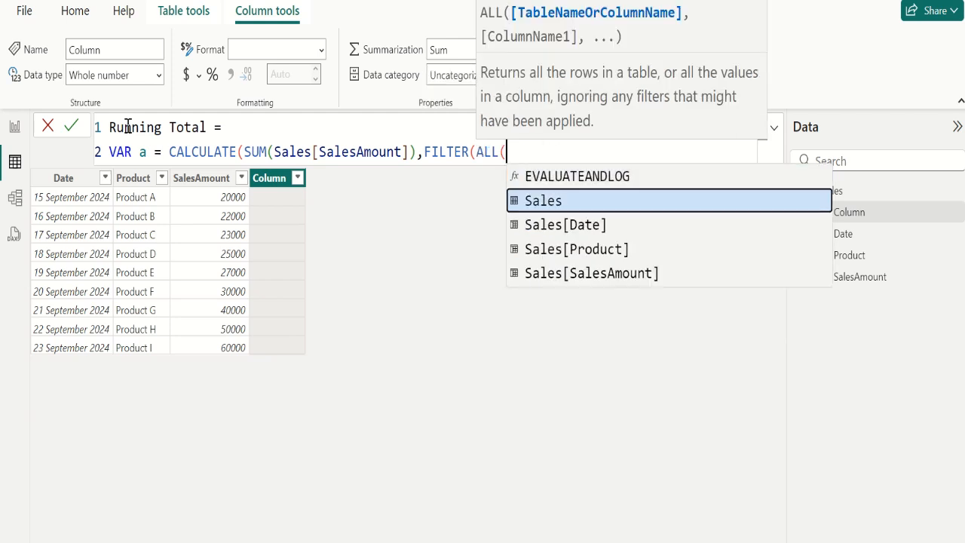
pyautogui.press('Tab')
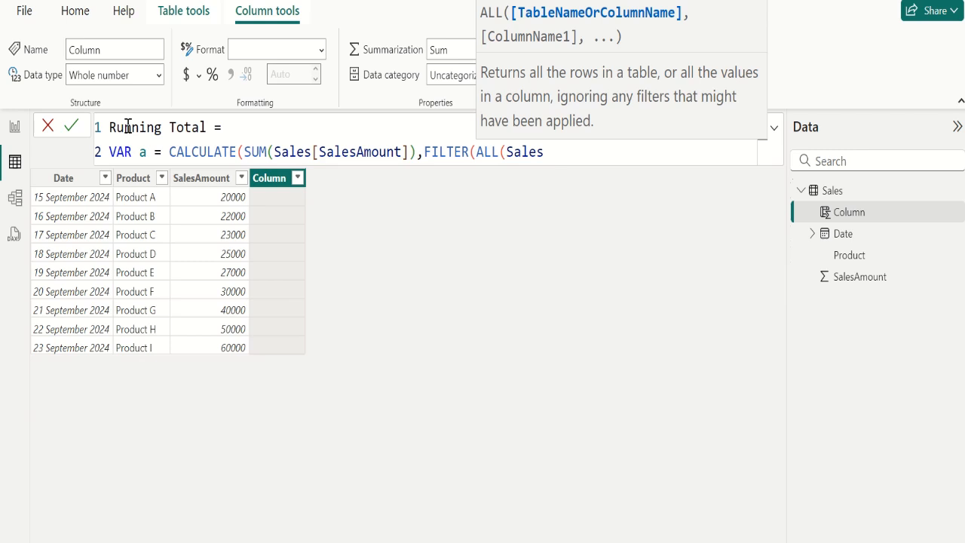
pyautogui.write(')')
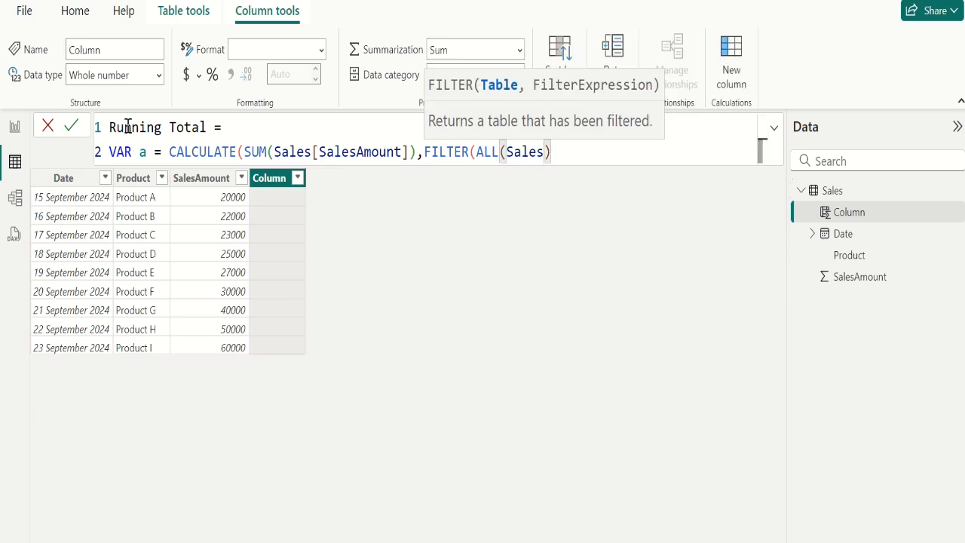
pyautogui.write(',')
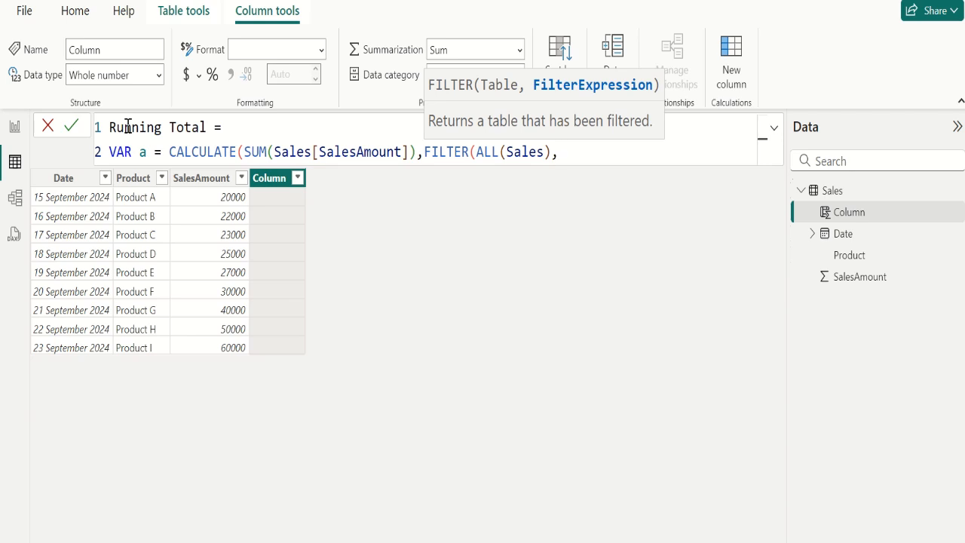
# Step: Start the filter condition on a new formula line with Sales[Date] <=
pyautogui.hotkey('shift', 'Return')
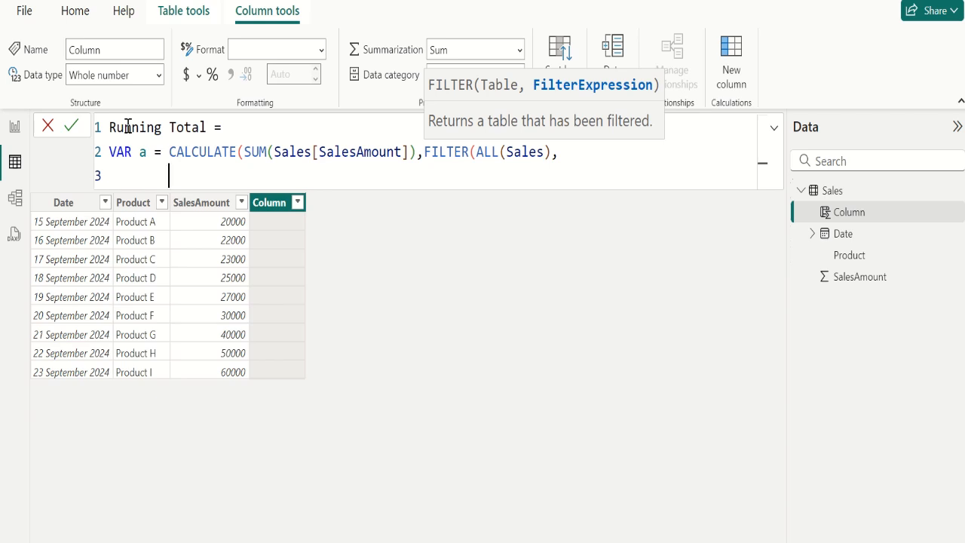
pyautogui.write('sa')
pyautogui.press('Down')
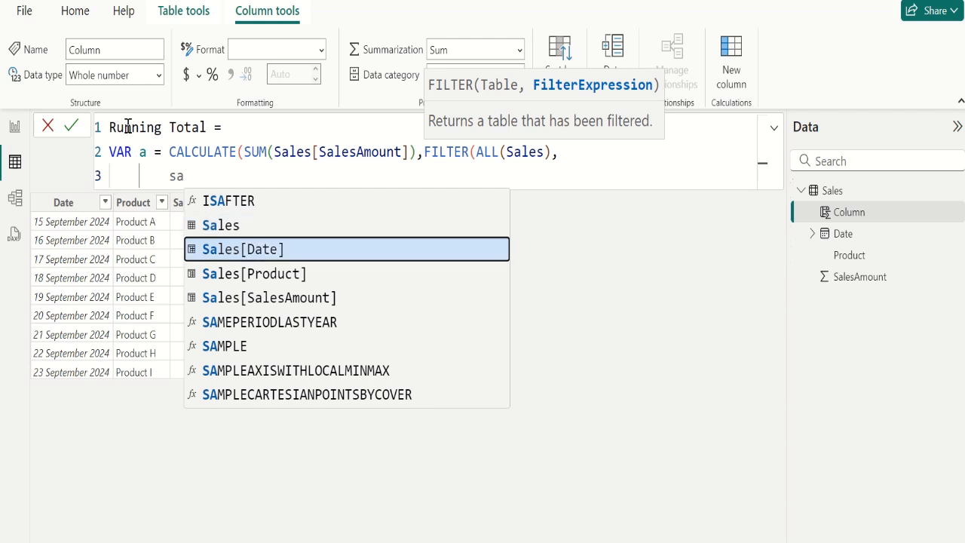
pyautogui.press('Tab')
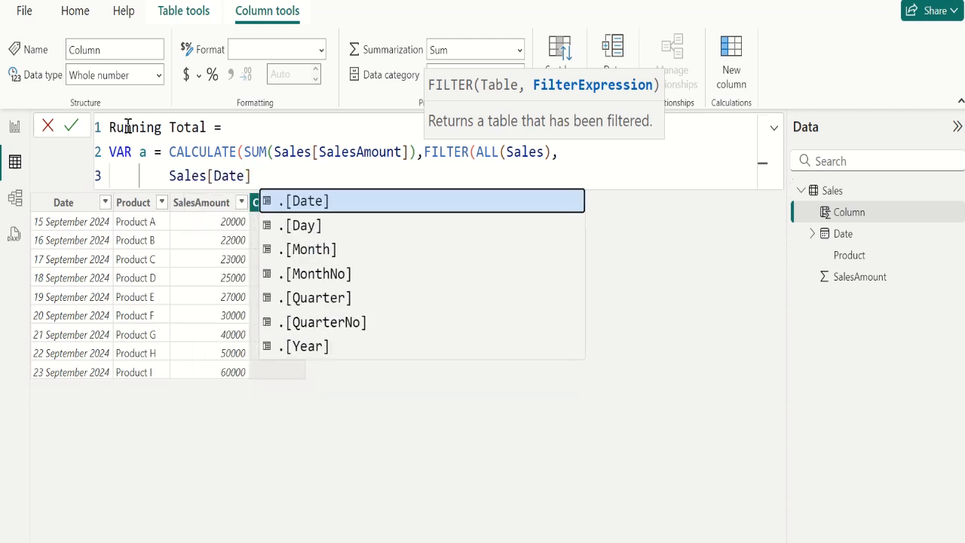
pyautogui.write('<= ')
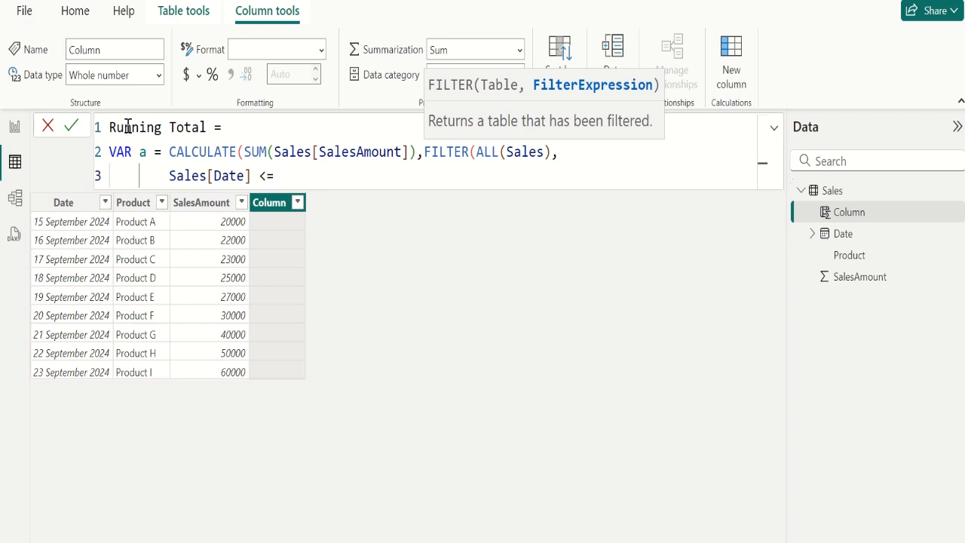
# Step: Complete the date condition with EARLIER(Sales[Date]), close the FILTER and CALCULATE calls, and begin an unindented fourth formula line
pyautogui.write('ear')
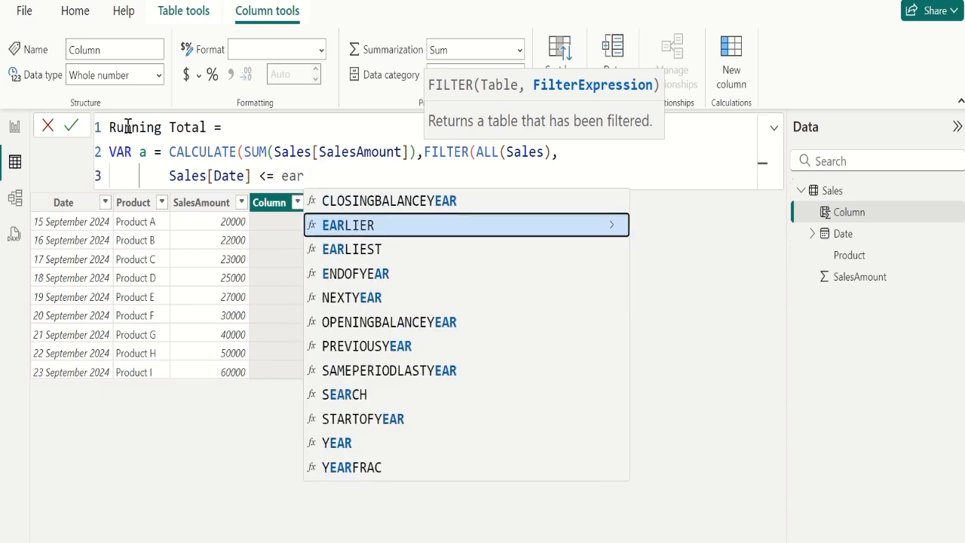
pyautogui.press('Tab')
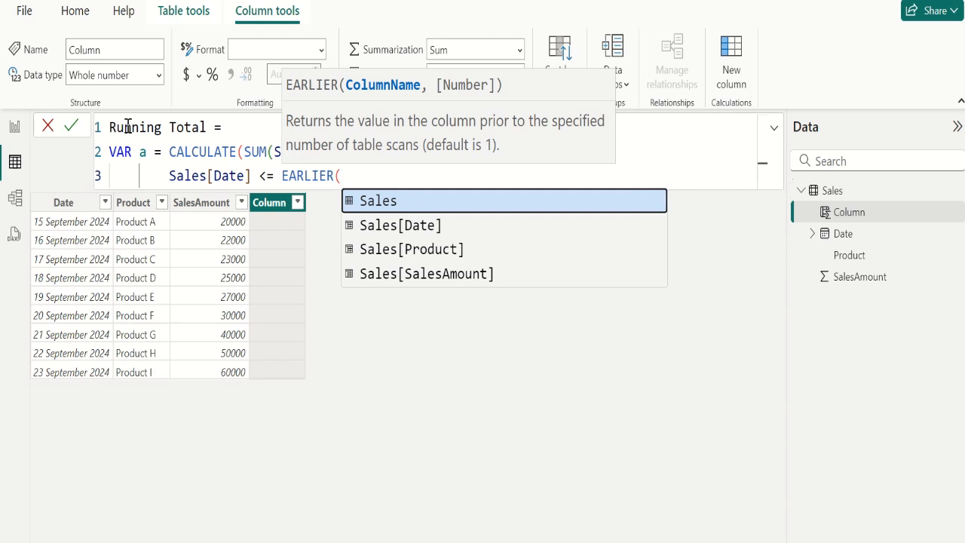
pyautogui.press('Down')
pyautogui.press('Down')
pyautogui.press('Down')
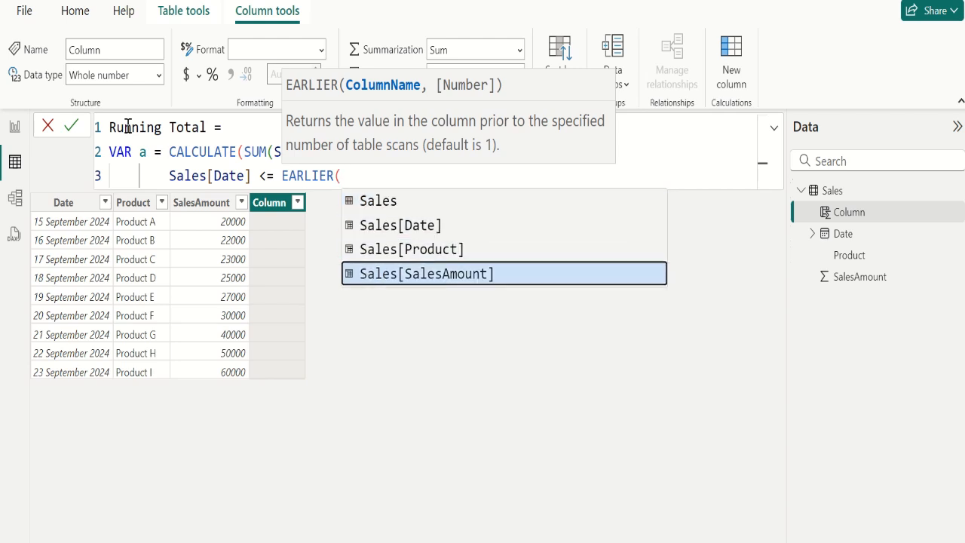
pyautogui.press('Up')
pyautogui.press('Up')
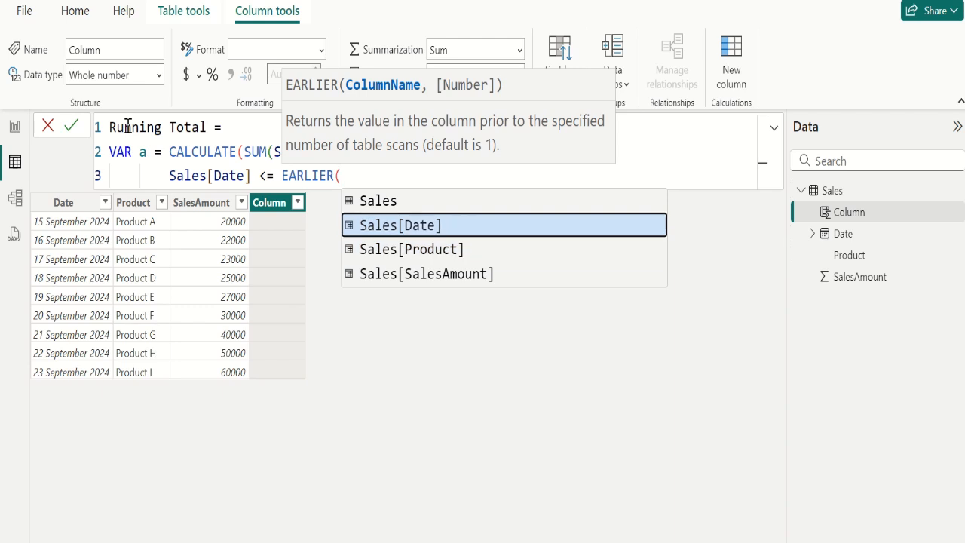
pyautogui.press('Tab')
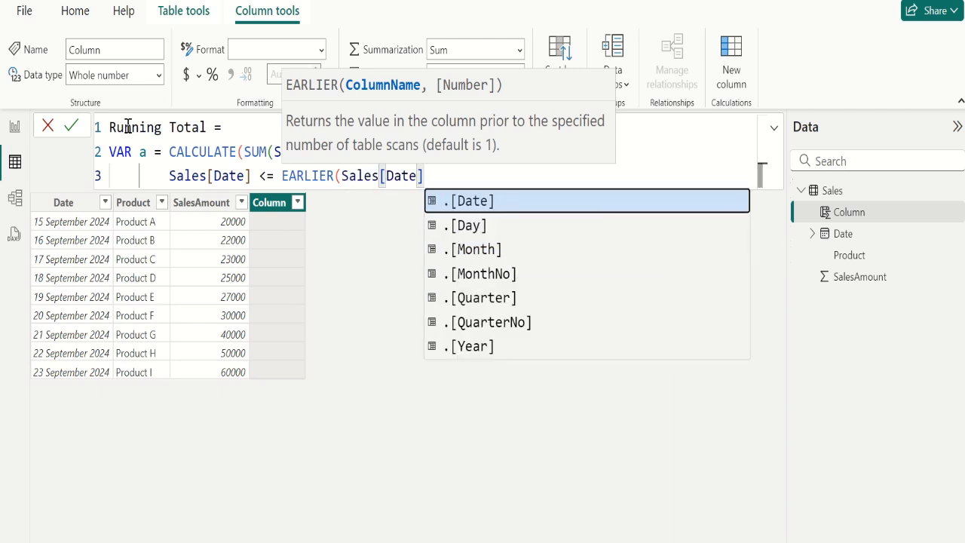
pyautogui.write(')')
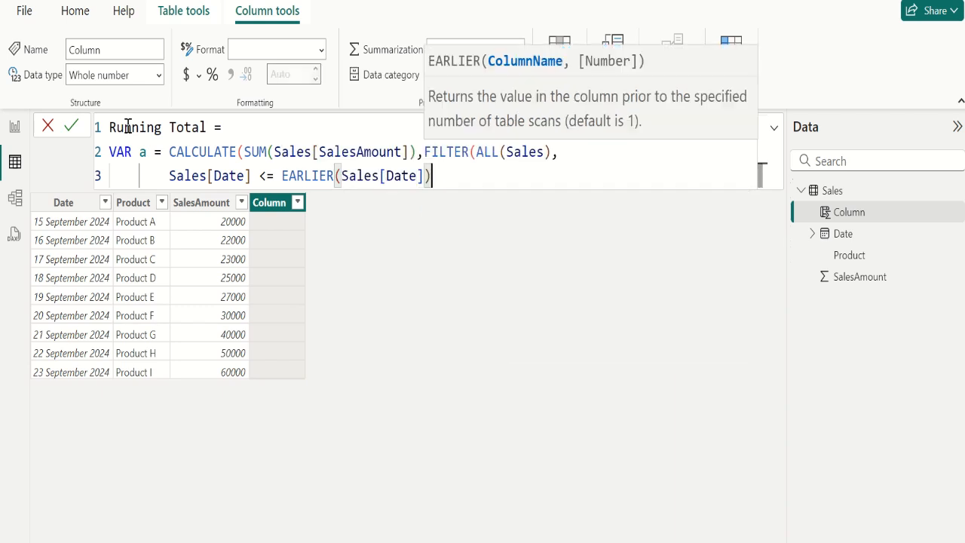
pyautogui.write(')')
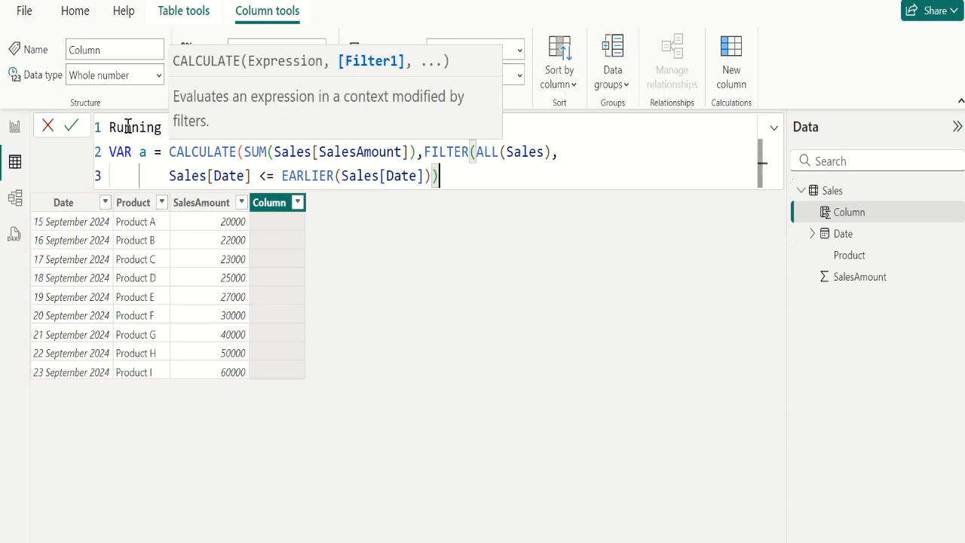
pyautogui.write(')')
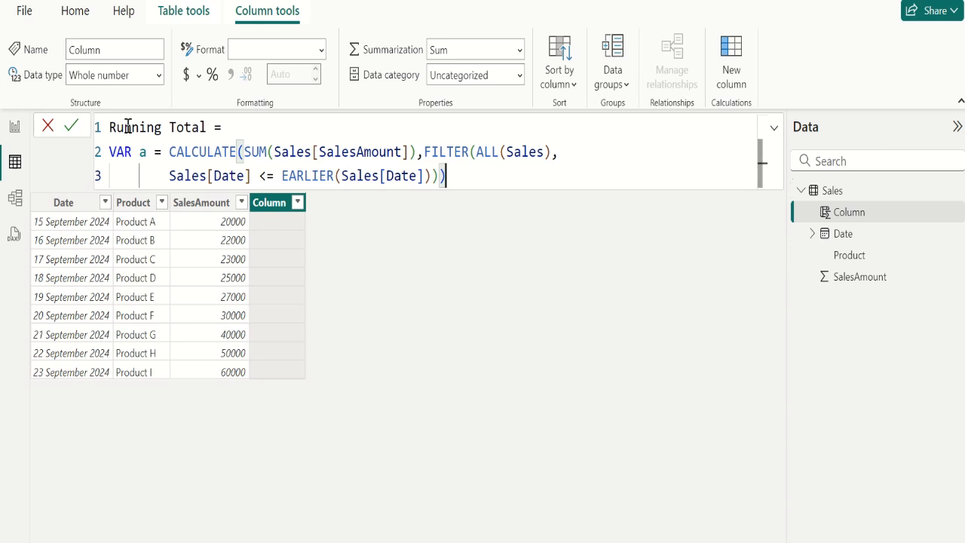
pyautogui.hotkey('shift', 'Return')
pyautogui.press('BackSpace')
pyautogui.press('BackSpace')
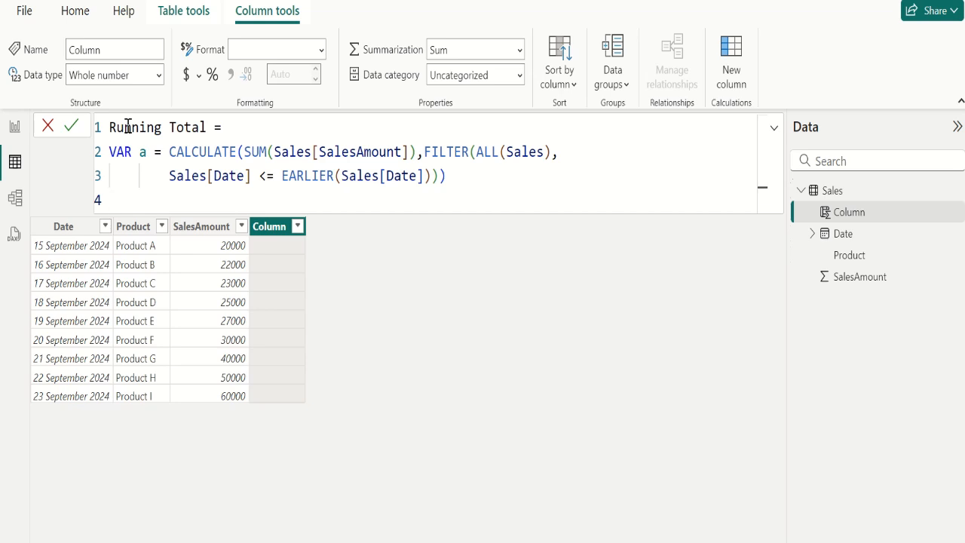
# Step: Finish the formula with RETURN a and commit the Running Total column
pyautogui.write('retu')
pyautogui.press('Tab')
pyautogui.write('a')
pyautogui.press('Escape')
pyautogui.click(72, 128)
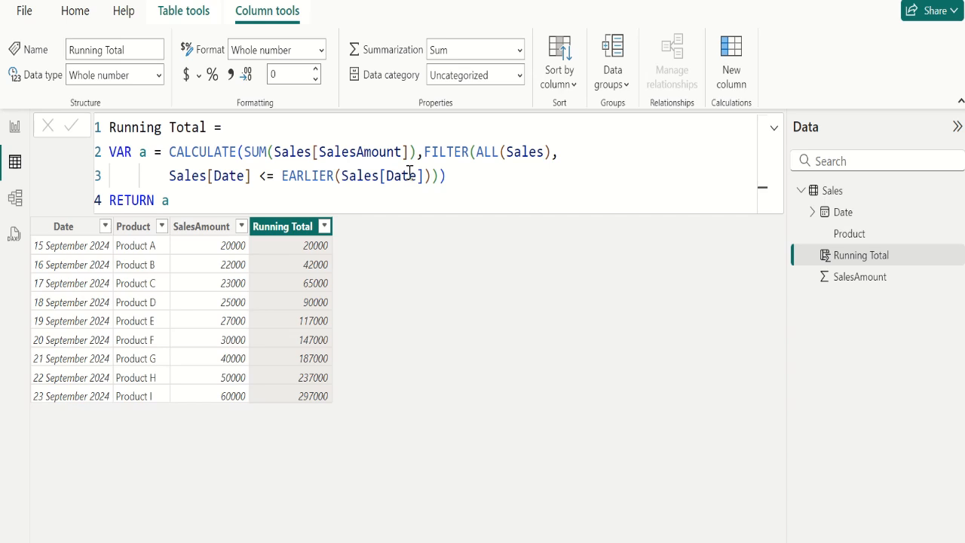
# Step: Subtract 1 from EARLIER(Sales[Date]) in the filter condition and commit the formula
pyautogui.click(432, 176)
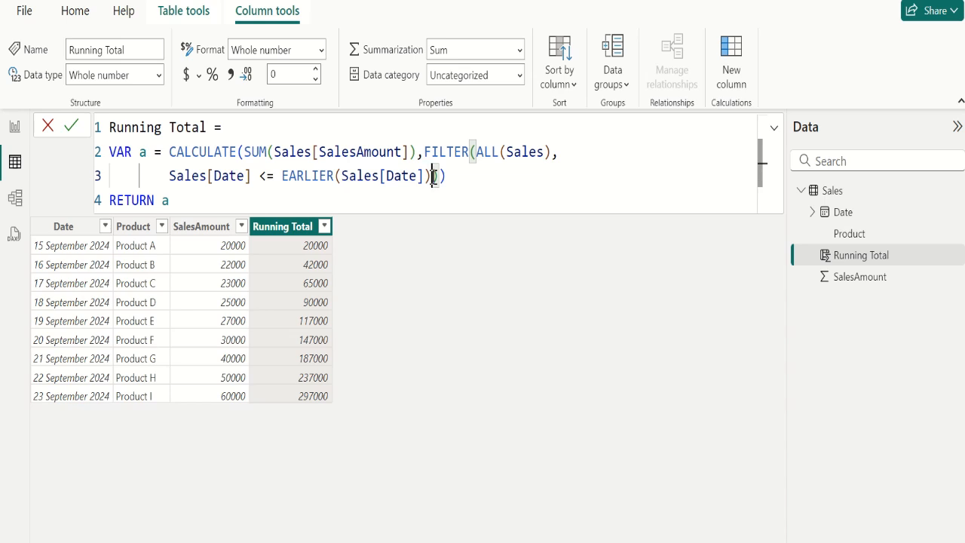
pyautogui.write('(1')
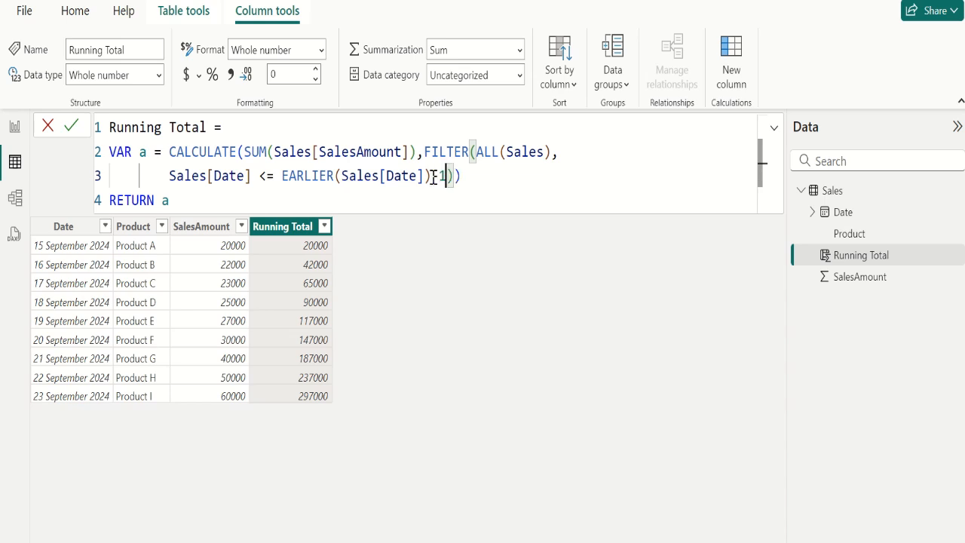
pyautogui.click(70, 127)
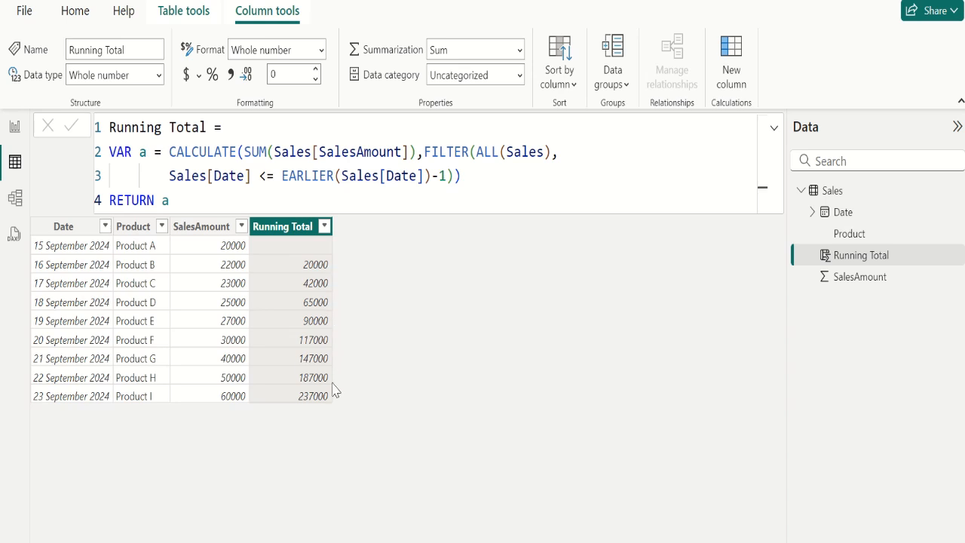
# Step: Change the number subtracted from EARLIER(Sales[Date]) to 2 and commit the formula
pyautogui.doubleClick(448, 176)
pyautogui.write('2')
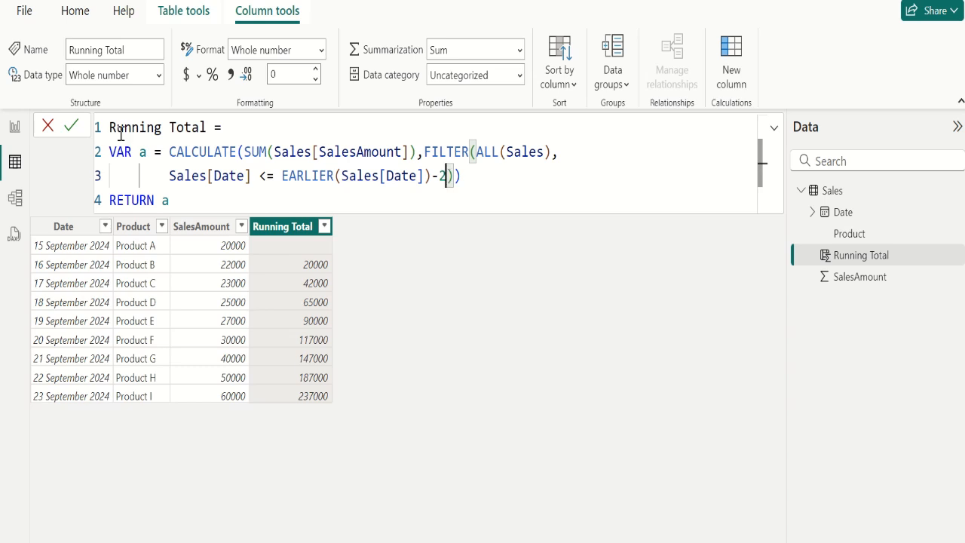
pyautogui.click(73, 129)
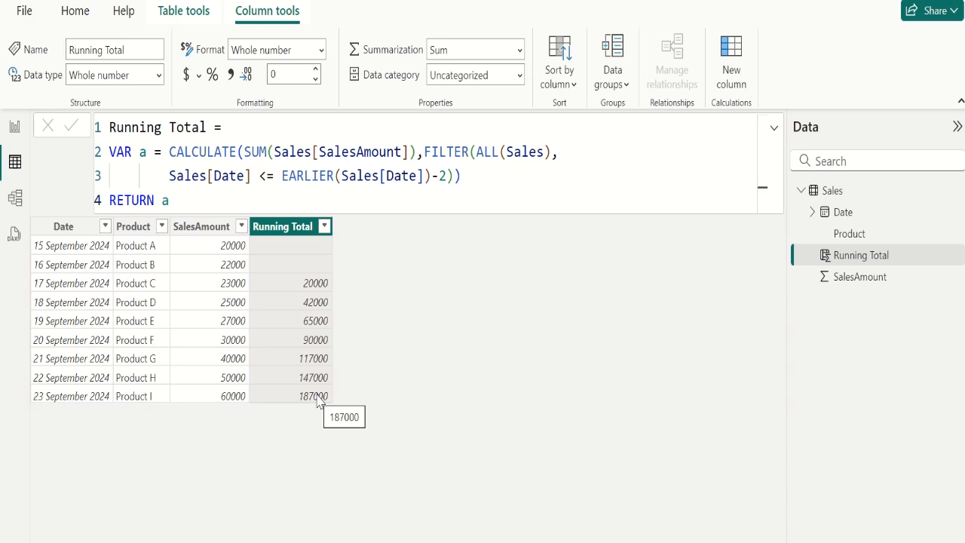
# Step: Set the number subtracted from EARLIER(Sales[Date]) to 8 and commit the formula
pyautogui.click(448, 175)
pyautogui.press('BackSpace')
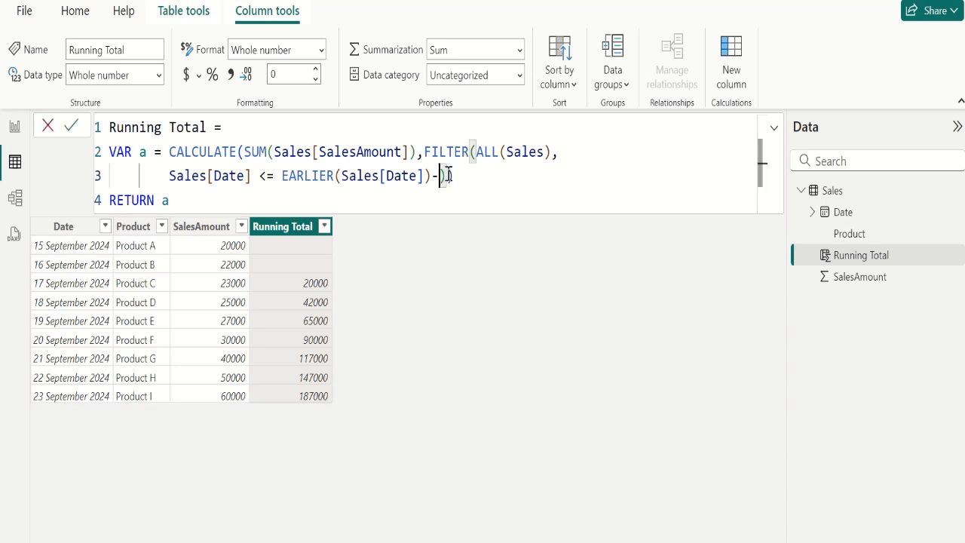
pyautogui.write('8')
pyautogui.click(67, 132)
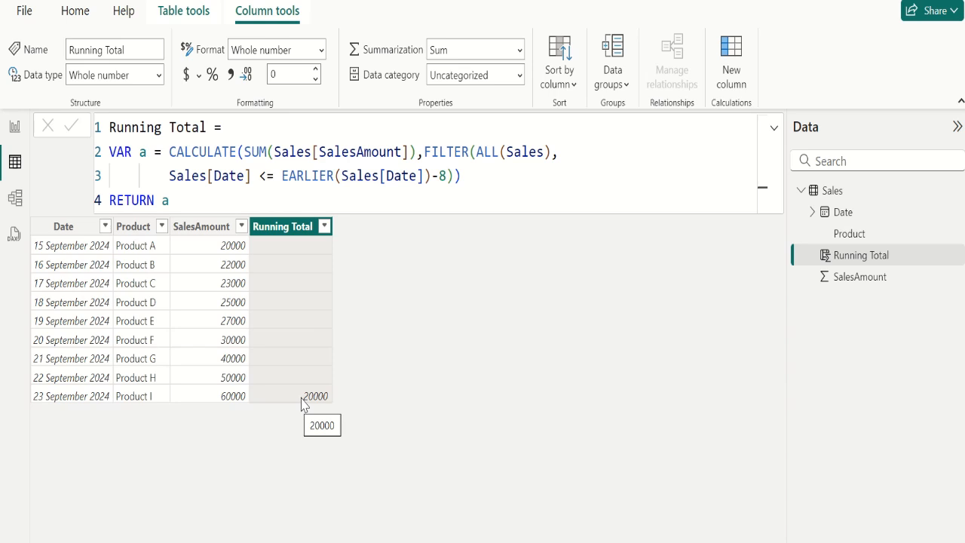
# Step: Replace the fixed date offset after EARLIER(Sales[Date]) with a subtraction of COUNT(Sales[SalesAmount])
pyautogui.click(447, 176)
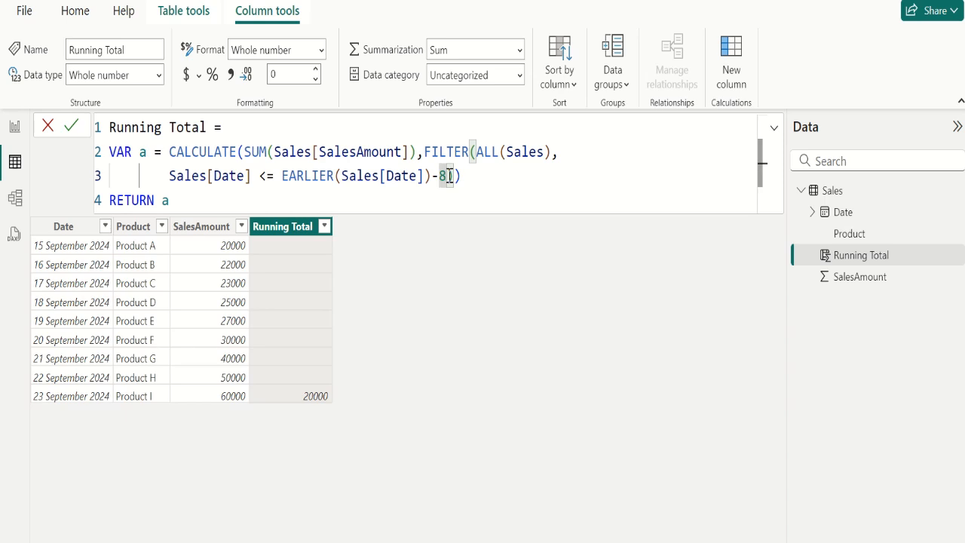
pyautogui.press('BackSpace')
pyautogui.press('BackSpace')
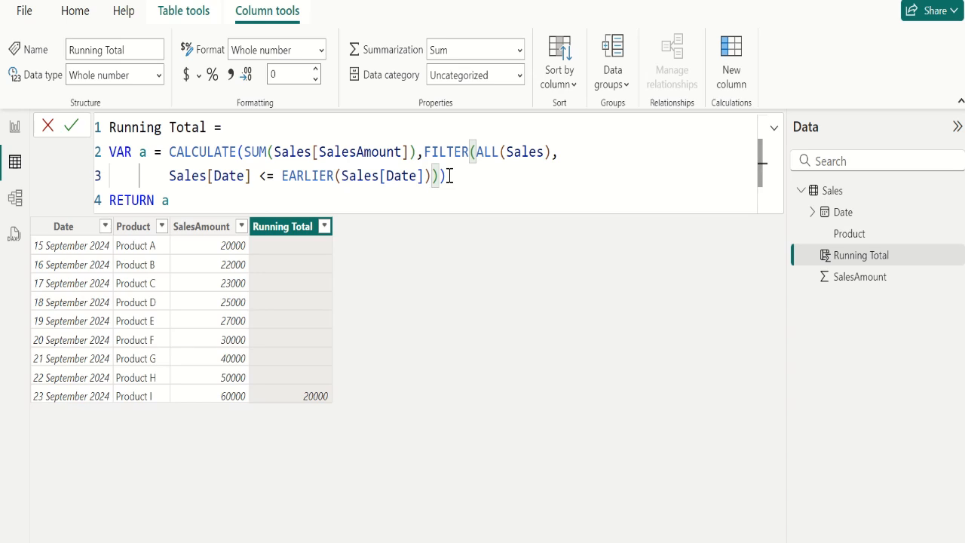
pyautogui.write('-1)')
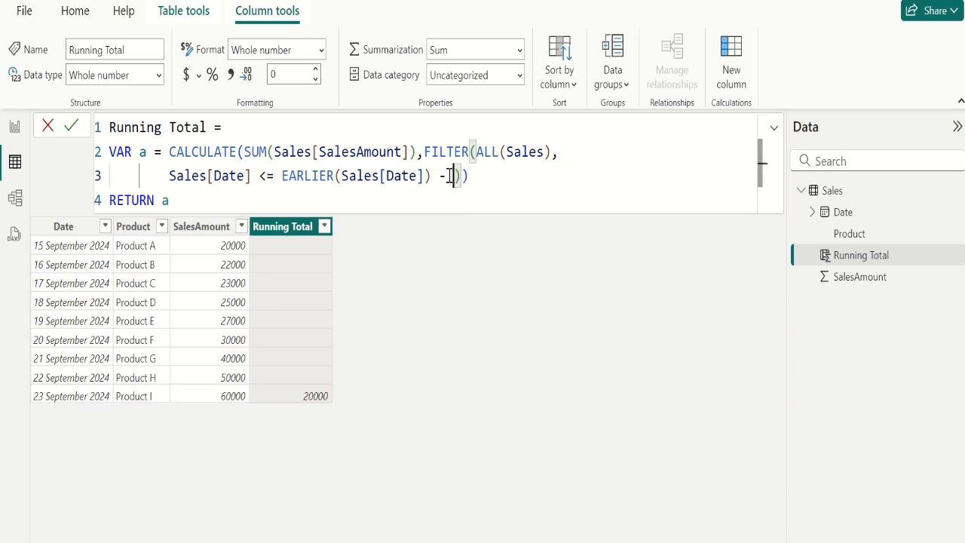
pyautogui.write('cou')
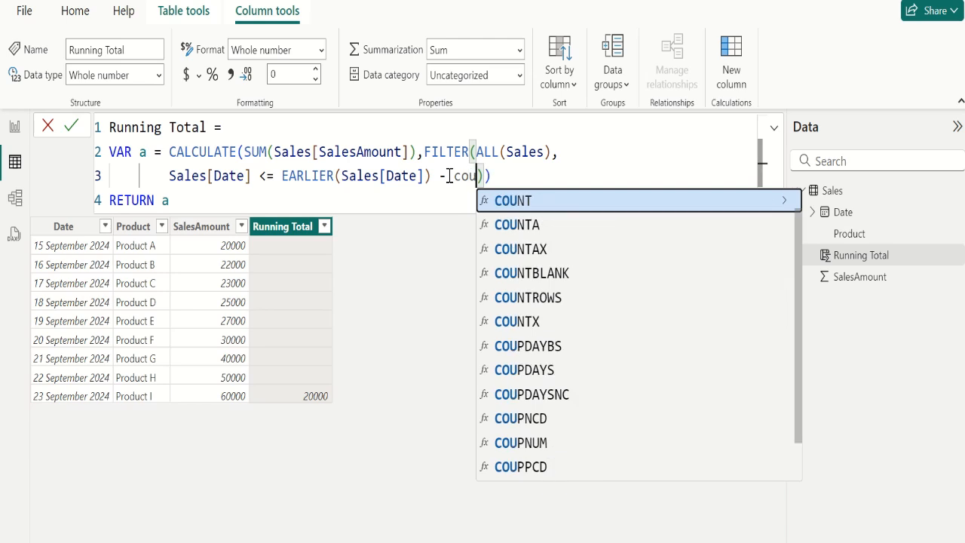
pyautogui.press('Tab')
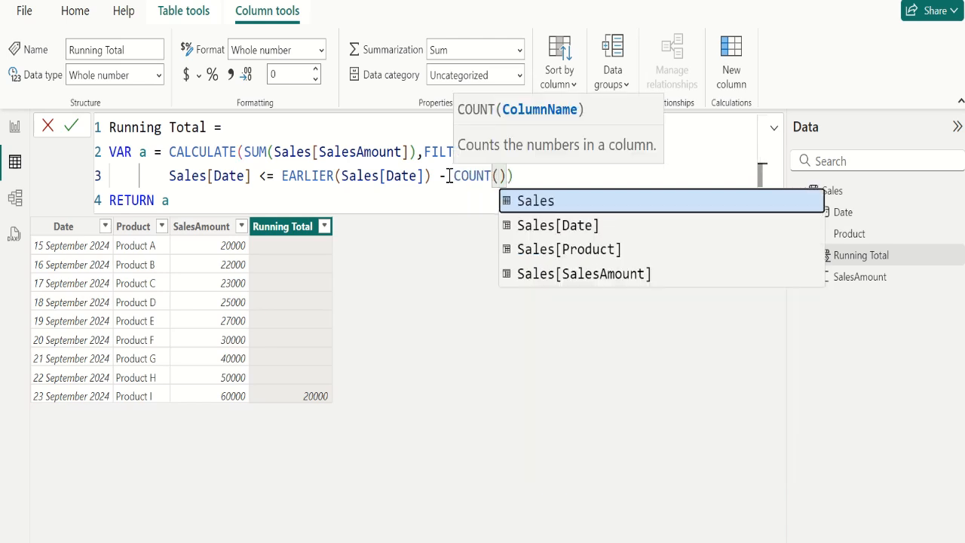
pyautogui.write(')')
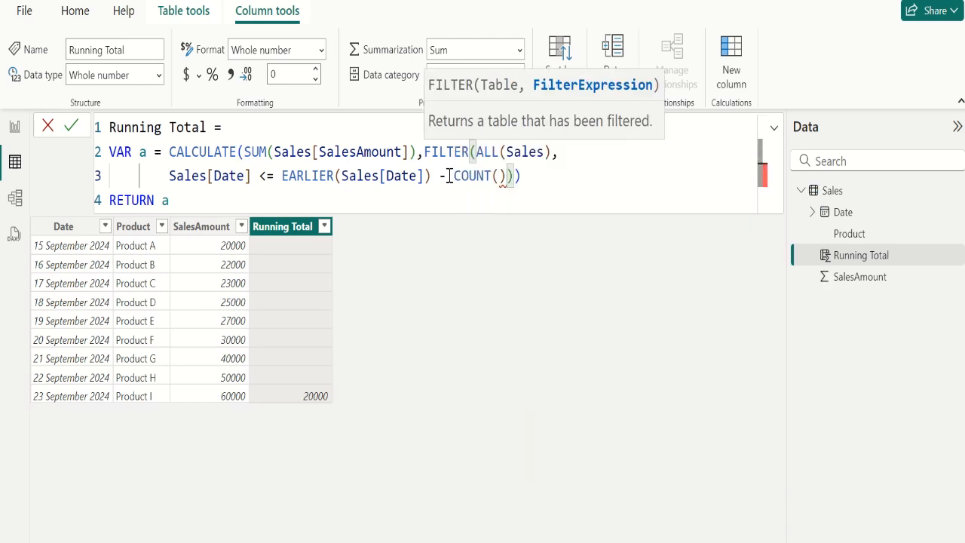
pyautogui.press('Left')
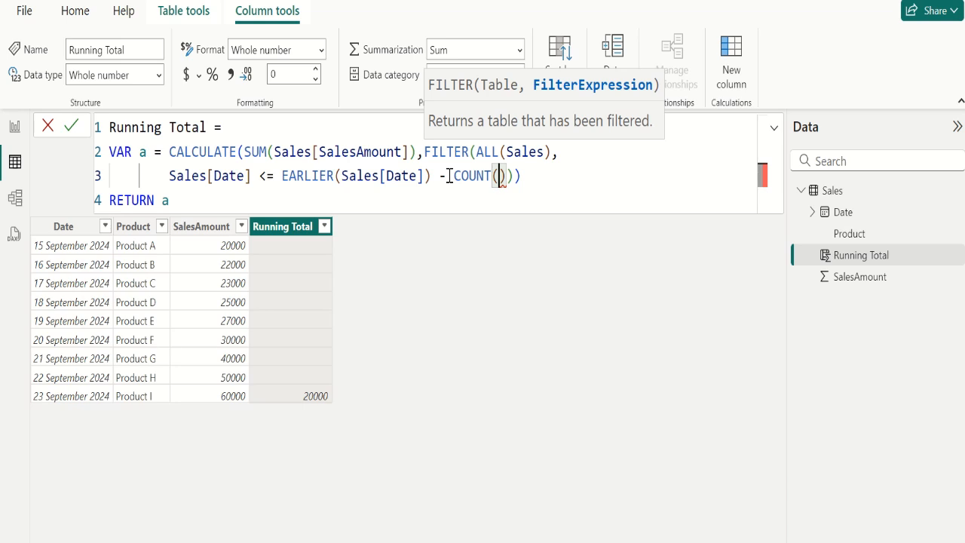
pyautogui.write('sa')
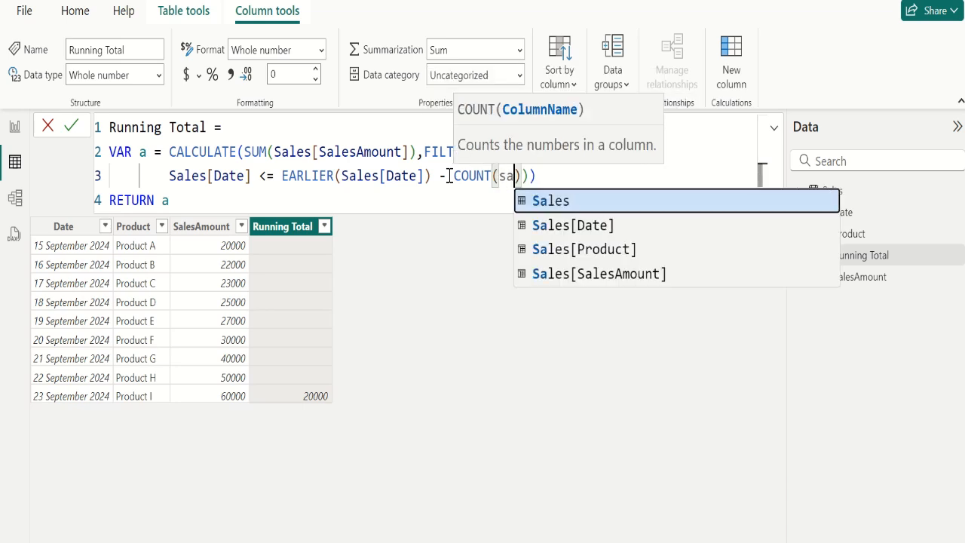
pyautogui.press('Down')
pyautogui.press('Down')
pyautogui.press('Down')
pyautogui.press('Tab')
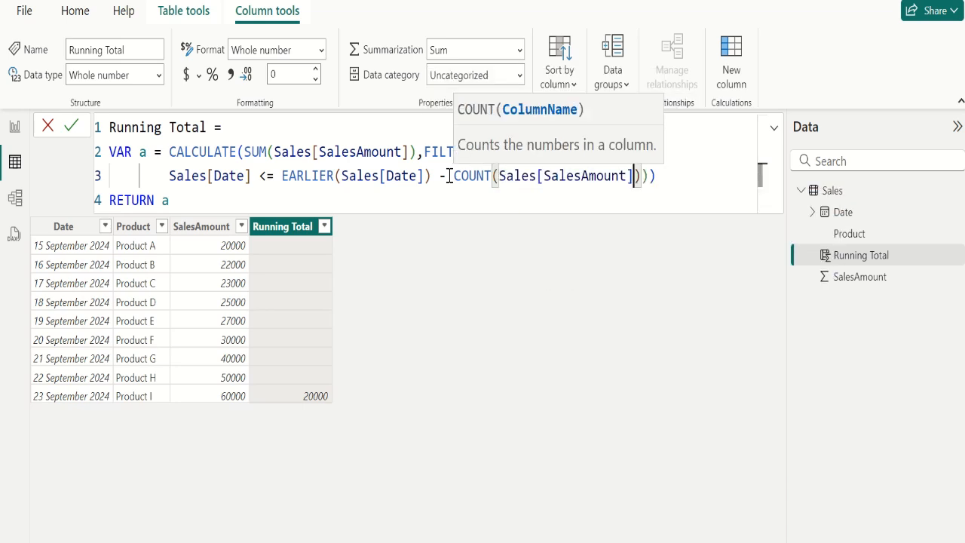
pyautogui.press('Right')
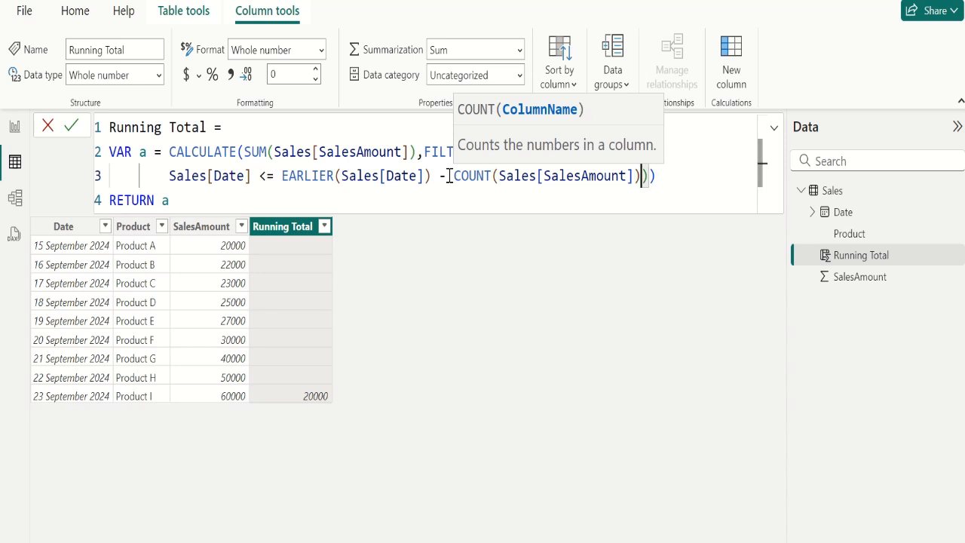
# Step: Wrap the COUNT expression in parentheses, subtract 1 inside them to get (COUNT(Sales[SalesAmount])-1), and commit the formula
pyautogui.press('Left')
pyautogui.press('Left')
pyautogui.press('Left')
pyautogui.press('Left')
pyautogui.press('Left')
pyautogui.press('Left')
pyautogui.press('Left')
pyautogui.press('Left')
pyautogui.press('Left')
pyautogui.press('Left')
pyautogui.press('Left')
pyautogui.press('Left')
pyautogui.press('Left')
pyautogui.press('Left')
pyautogui.press('Left')
pyautogui.press('Left')
pyautogui.press('Left')
pyautogui.press('Left')
pyautogui.press('Left')
pyautogui.press('Left')
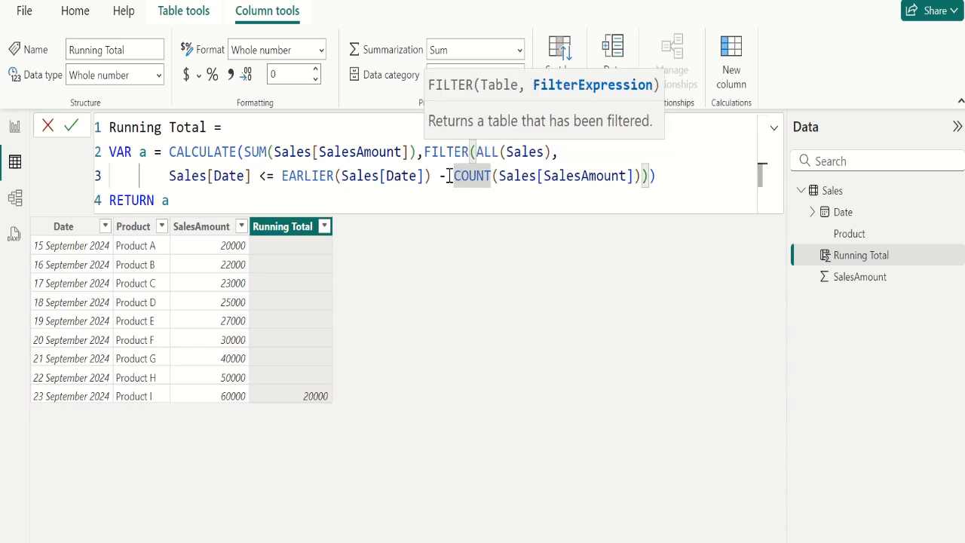
pyautogui.write('(')
pyautogui.press('Right')
pyautogui.press('Right')
pyautogui.press('Right')
pyautogui.press('Right')
pyautogui.press('Right')
pyautogui.press('Right')
pyautogui.press('Right')
pyautogui.press('Right')
pyautogui.press('Right')
pyautogui.press('Right')
pyautogui.press('Right')
pyautogui.press('Right')
pyautogui.press('Right')
pyautogui.press('Right')
pyautogui.press('Right')
pyautogui.press('Right')
pyautogui.press('Right')
pyautogui.press('Right')
pyautogui.press('Right')
pyautogui.press('Right')
pyautogui.press('Right')
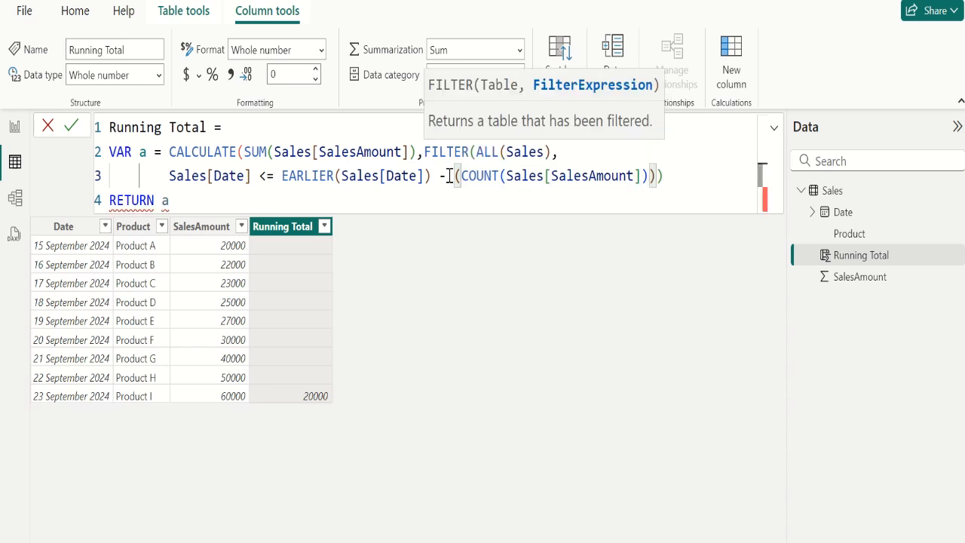
pyautogui.write(')')
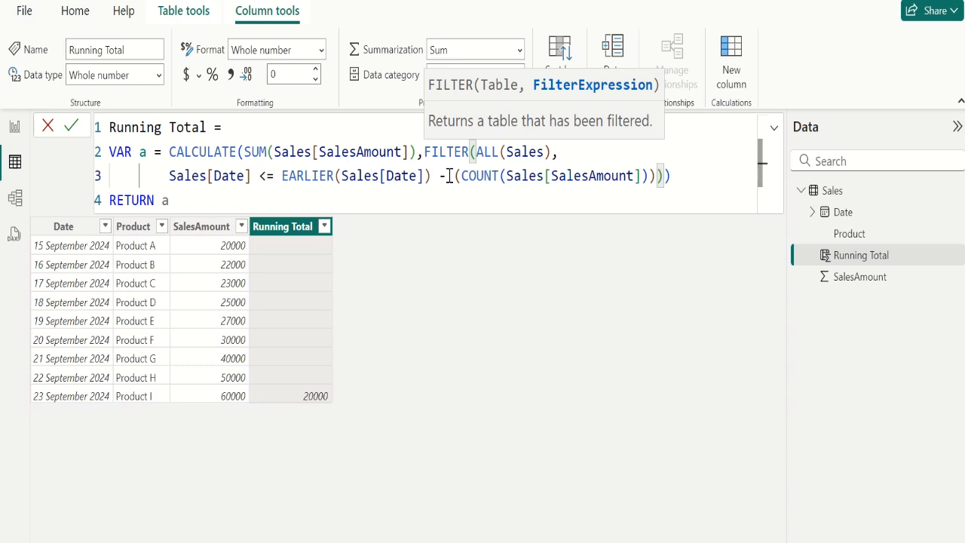
pyautogui.press('Left')
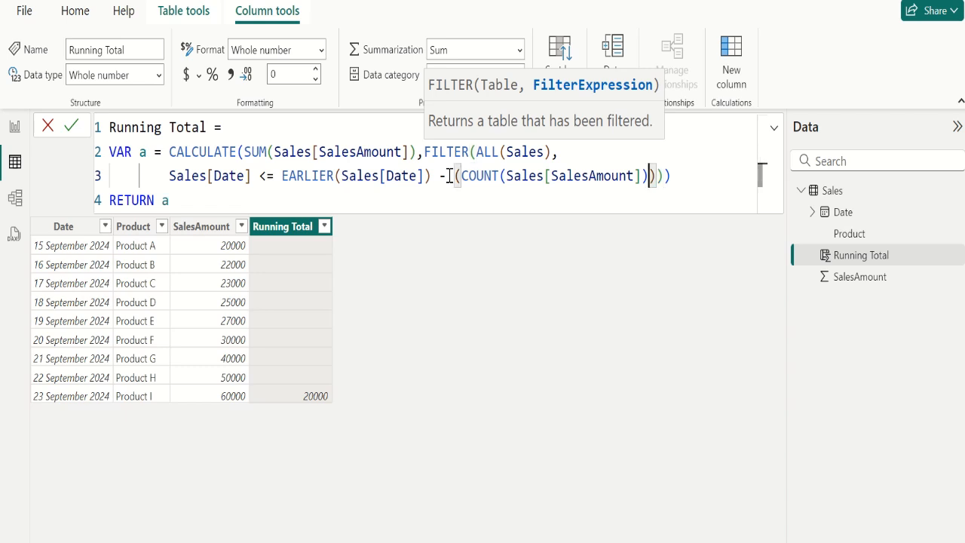
pyautogui.write('-1')
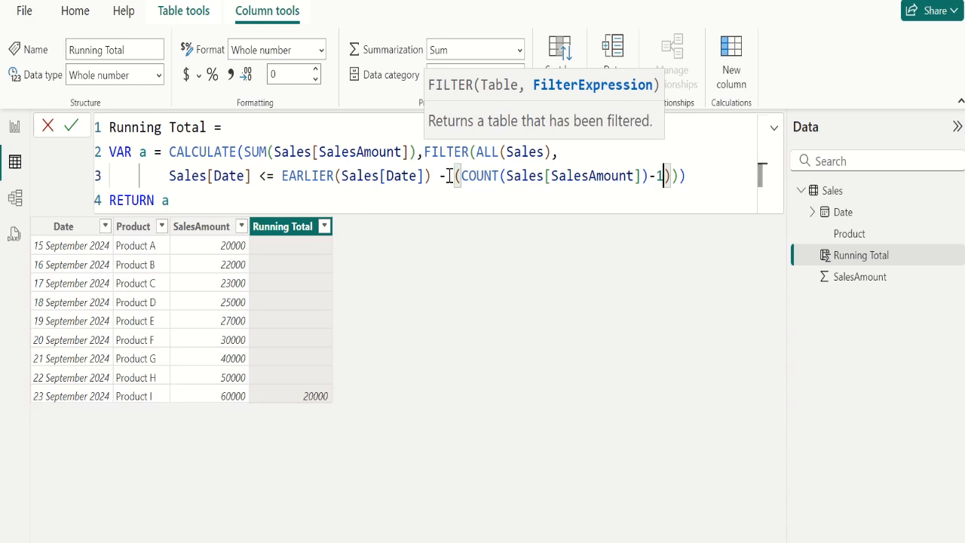
pyautogui.click(72, 126)
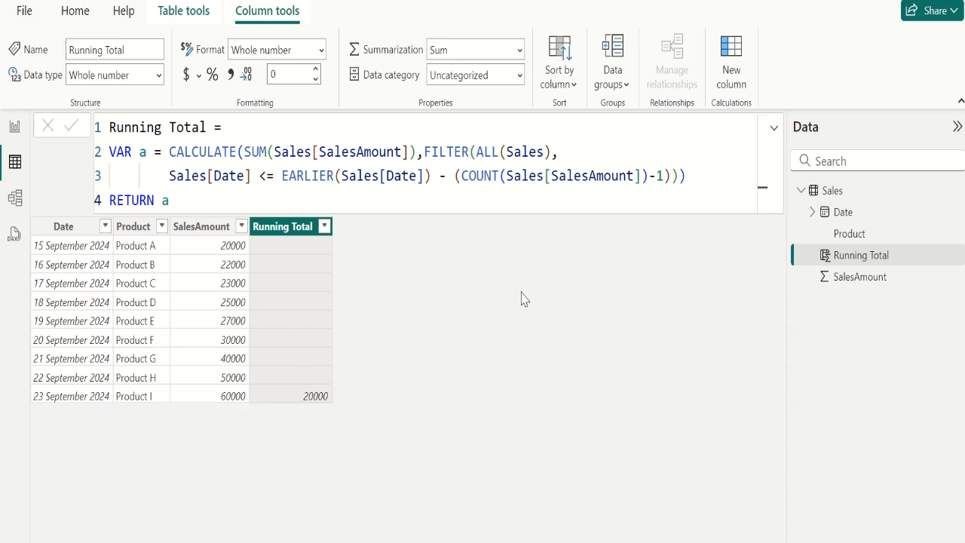
# Step: Remove the COUNT-based offset so the condition ends at EARLIER(Sales[Date]) with its closing parentheses, and commit the formula
pyautogui.click(672, 175)
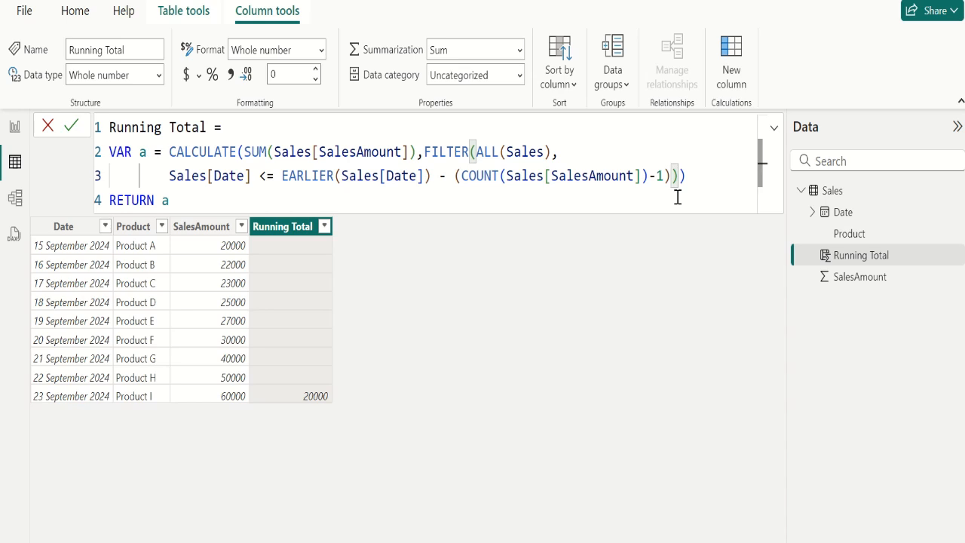
pyautogui.press('BackSpace')
pyautogui.press('BackSpace')
pyautogui.press('BackSpace')
pyautogui.press('BackSpace')
pyautogui.press('BackSpace')
pyautogui.press('BackSpace')
pyautogui.press('BackSpace')
pyautogui.press('BackSpace')
pyautogui.press('BackSpace')
pyautogui.press('BackSpace')
pyautogui.press('BackSpace')
pyautogui.press('BackSpace')
pyautogui.press('BackSpace')
pyautogui.press('BackSpace')
pyautogui.press('BackSpace')
pyautogui.press('BackSpace')
pyautogui.press('BackSpace')
pyautogui.press('BackSpace')
pyautogui.press('BackSpace')
pyautogui.press('BackSpace')
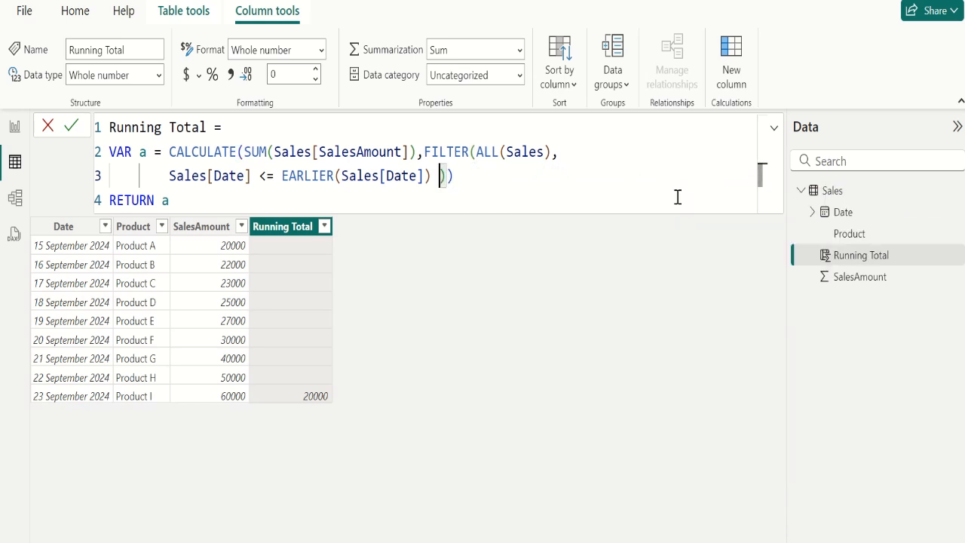
pyautogui.press('BackSpace')
pyautogui.press('BackSpace')
pyautogui.write(')')
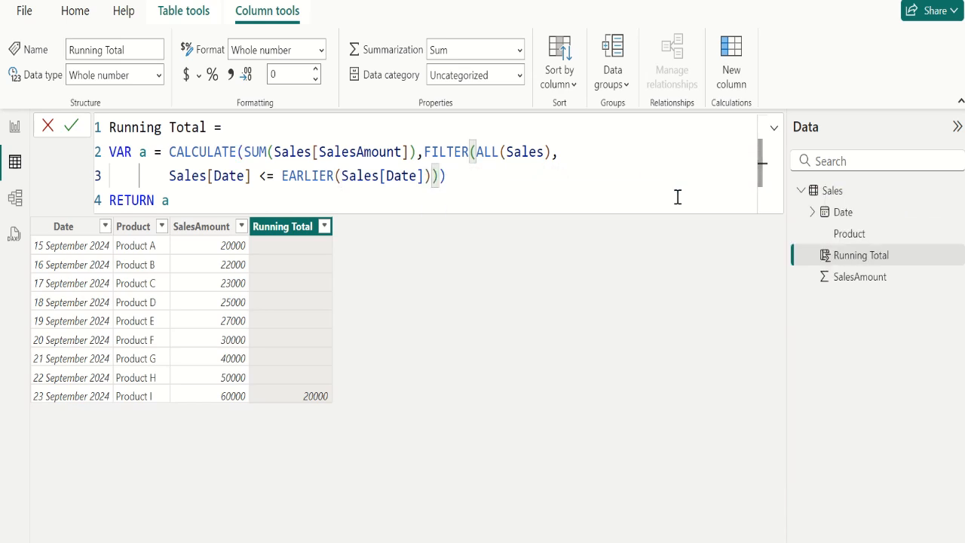
pyautogui.click(71, 128)
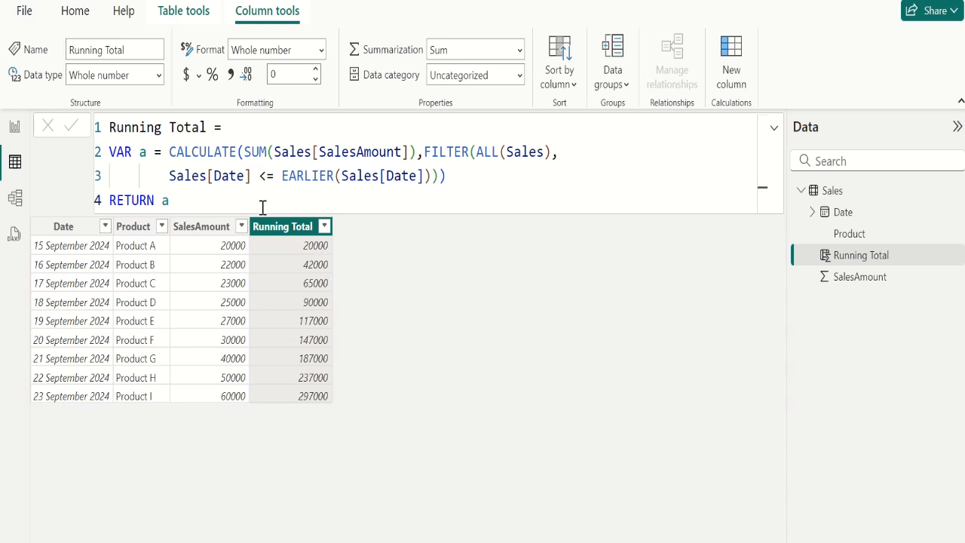
# Step: Replace the returned a with an IF function whose logical test is Sales[SalesAmount]=a, ready for the true result
pyautogui.click(193, 198)
pyautogui.press('BackSpace')
pyautogui.write('IF(')
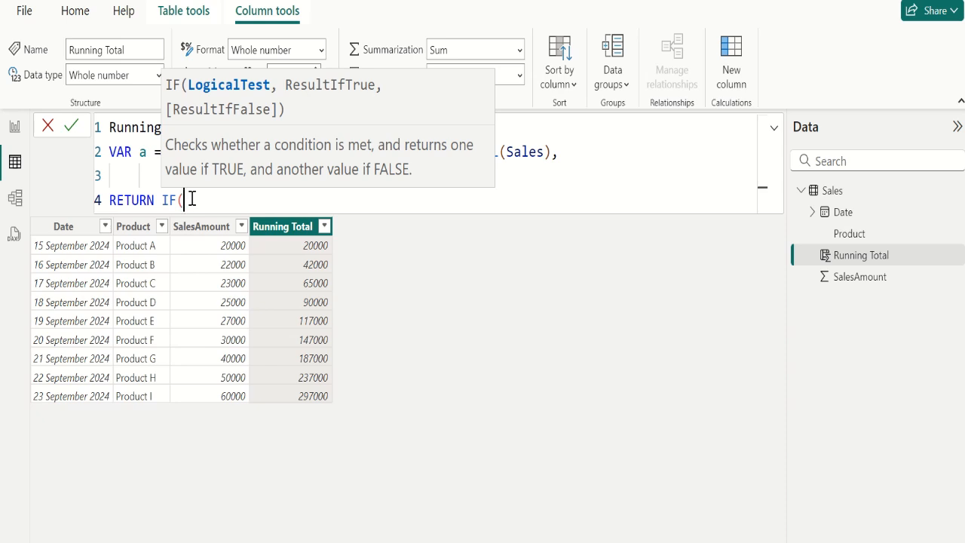
pyautogui.write('sa')
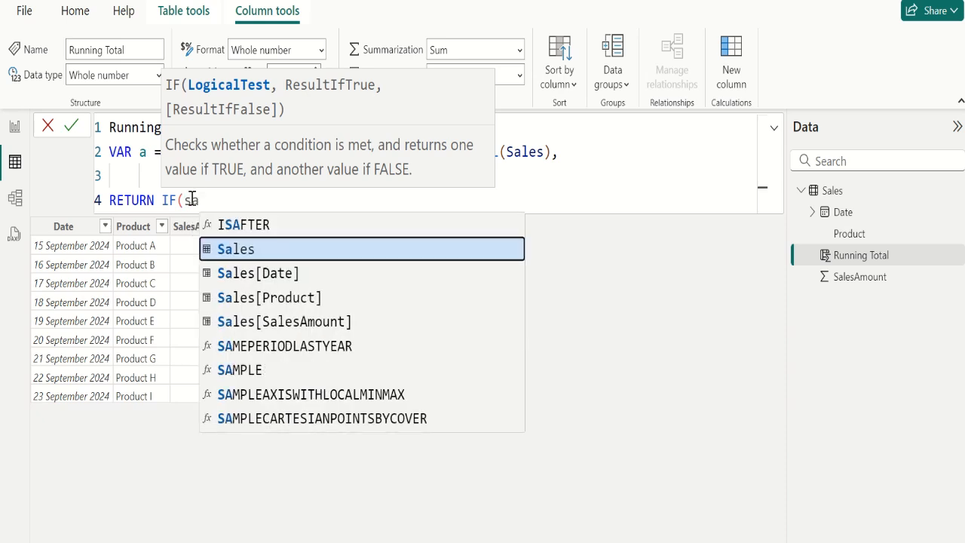
pyautogui.press('Down')
pyautogui.press('Down')
pyautogui.press('Down')
pyautogui.press('Tab')
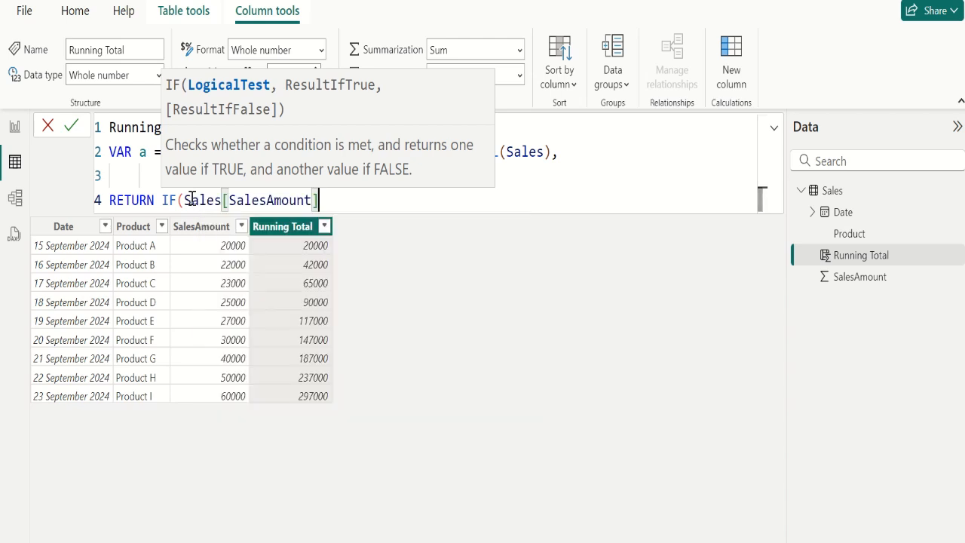
pyautogui.write('=')
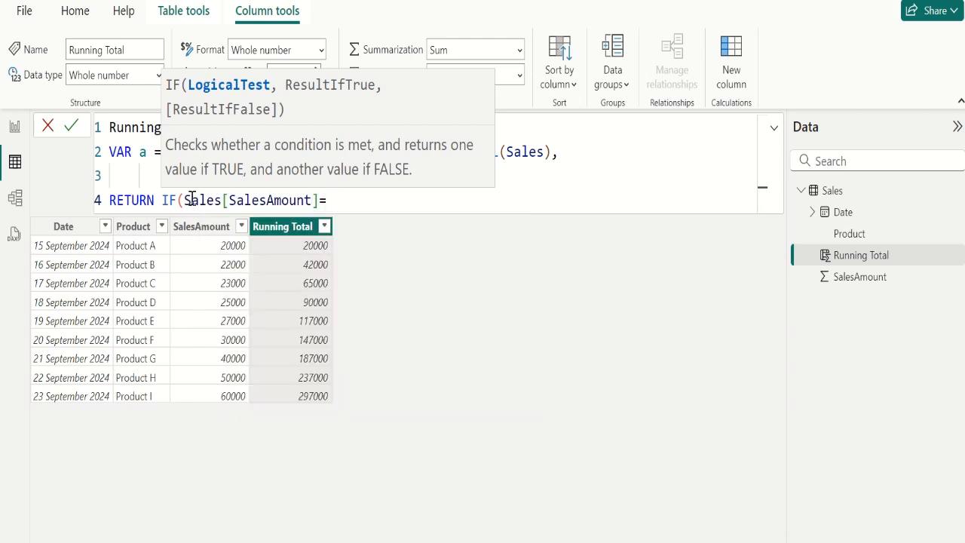
pyautogui.write('a')
pyautogui.press('Escape')
pyautogui.write(',')
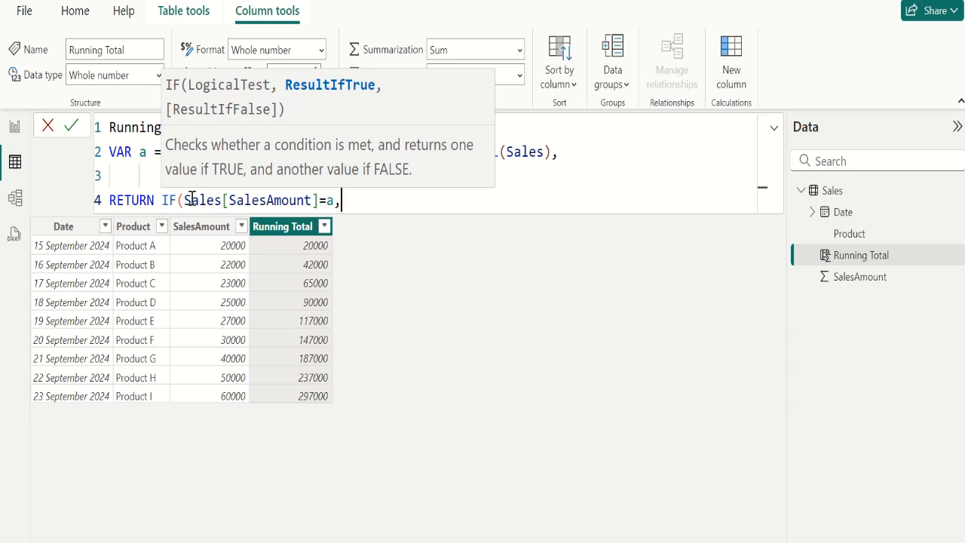
# Step: Enter BLANK() as the IF function's result when the test is true
pyautogui.write('bla')
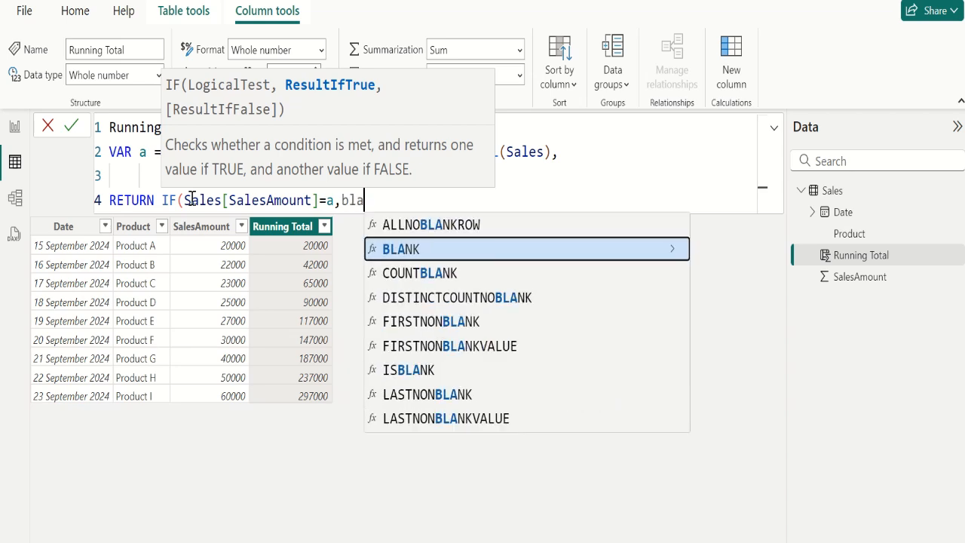
pyautogui.press('Tab')
pyautogui.write(')')
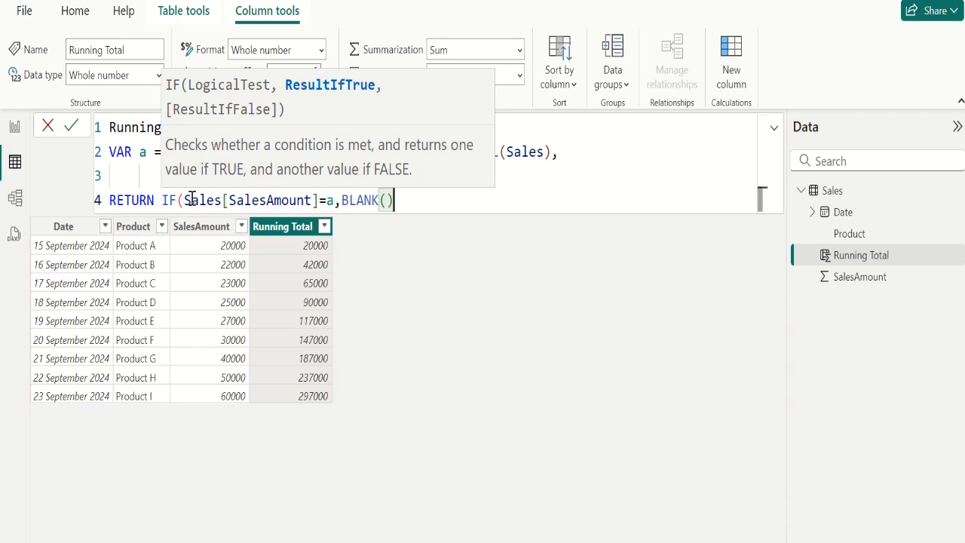
# Step: Add a as the IF function's result when the test is false, close the function, and commit the formula
pyautogui.write(',')
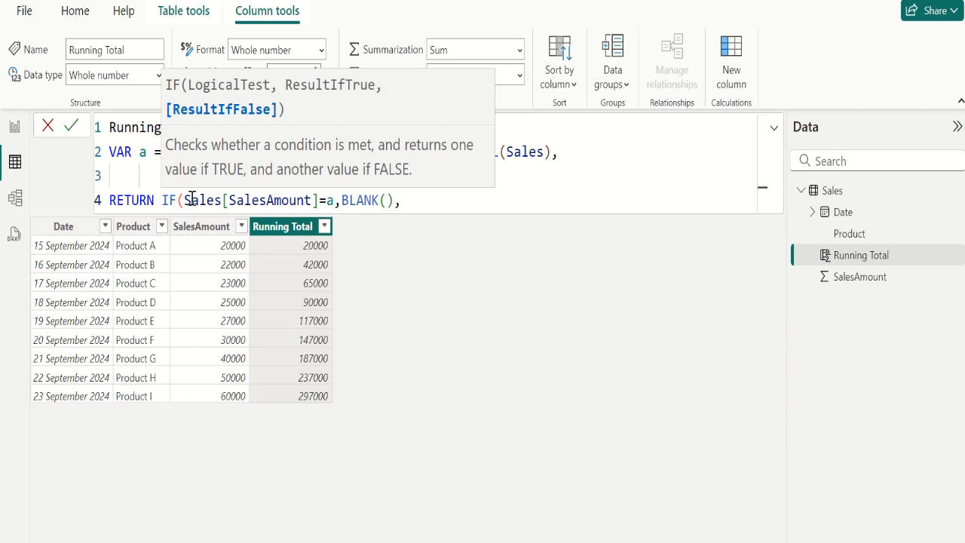
pyautogui.write('a')
pyautogui.press('Escape')
pyautogui.write(')')
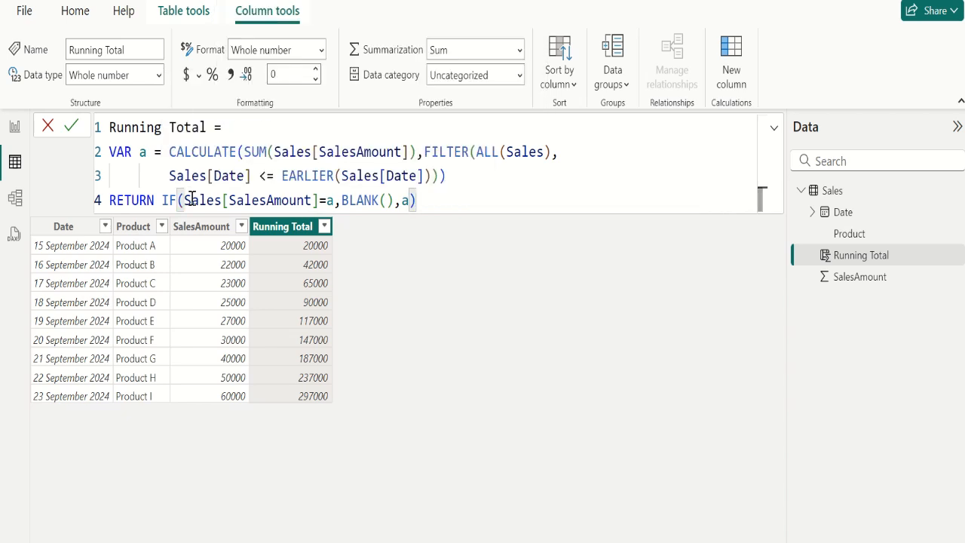
pyautogui.click(74, 130)
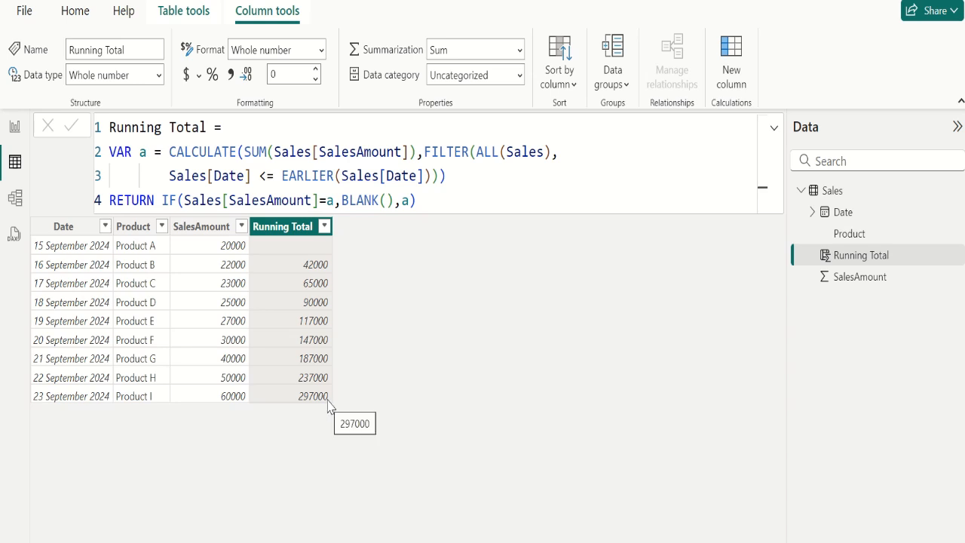
# Step: Wrap the IF test's column in SUM so the condition reads SUM(Sales[SalesAmount])=a, and commit the formula
pyautogui.click(215, 199)
pyautogui.press('Left')
pyautogui.press('Left')
pyautogui.press('Left')
pyautogui.press('Left')
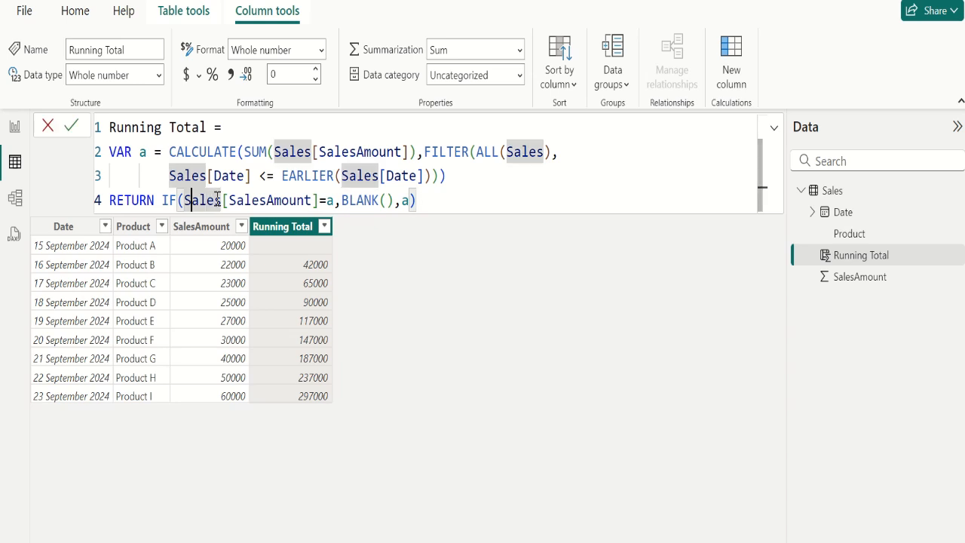
pyautogui.write('sum')
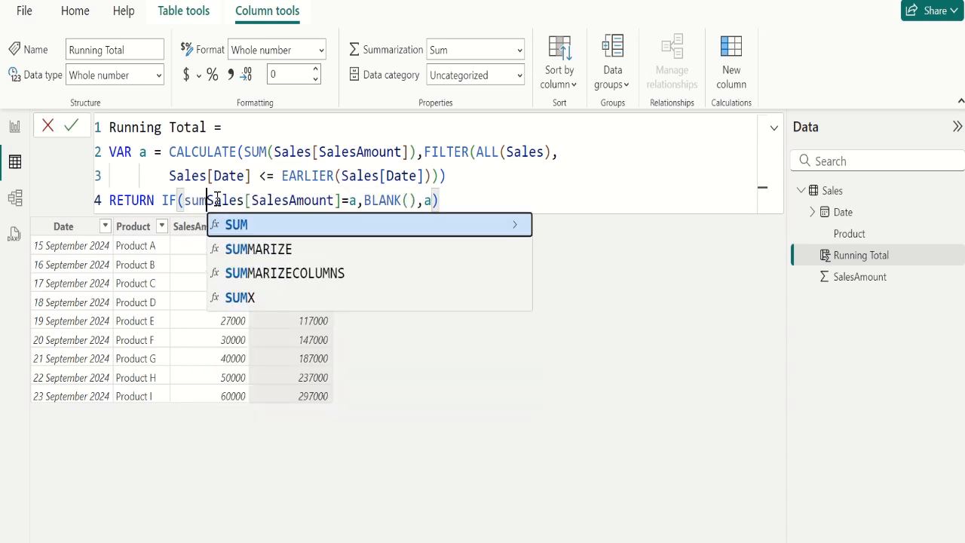
pyautogui.press('Tab')
pyautogui.press('Escape')
pyautogui.press('Right')
pyautogui.press('Right')
pyautogui.press('Right')
pyautogui.press('Right')
pyautogui.press('Right')
pyautogui.press('Right')
pyautogui.press('Right')
pyautogui.press('Right')
pyautogui.press('Right')
pyautogui.press('Right')
pyautogui.press('Right')
pyautogui.press('Right')
pyautogui.press('Right')
pyautogui.press('Right')
pyautogui.press('Right')
pyautogui.press('Right')
pyautogui.press('Right')
pyautogui.press('Right')
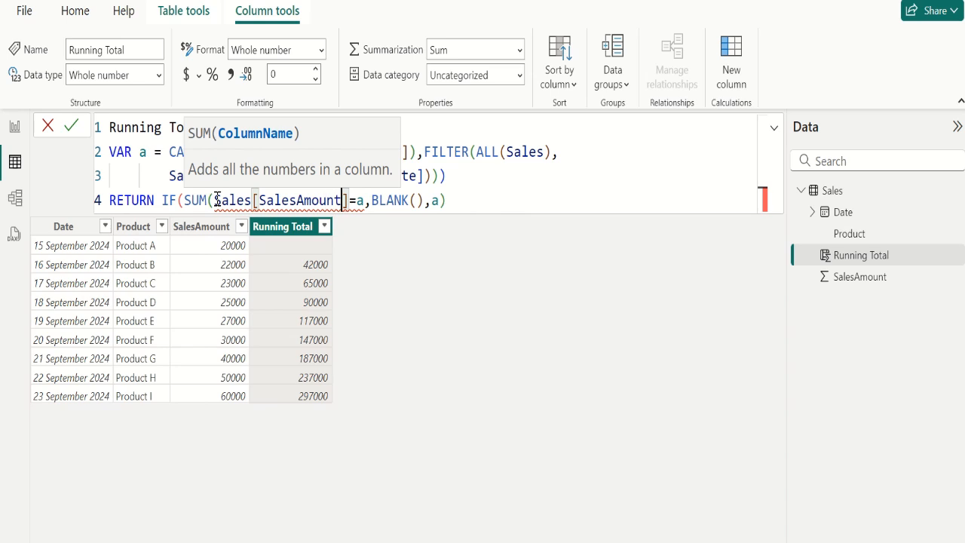
pyautogui.write(')')
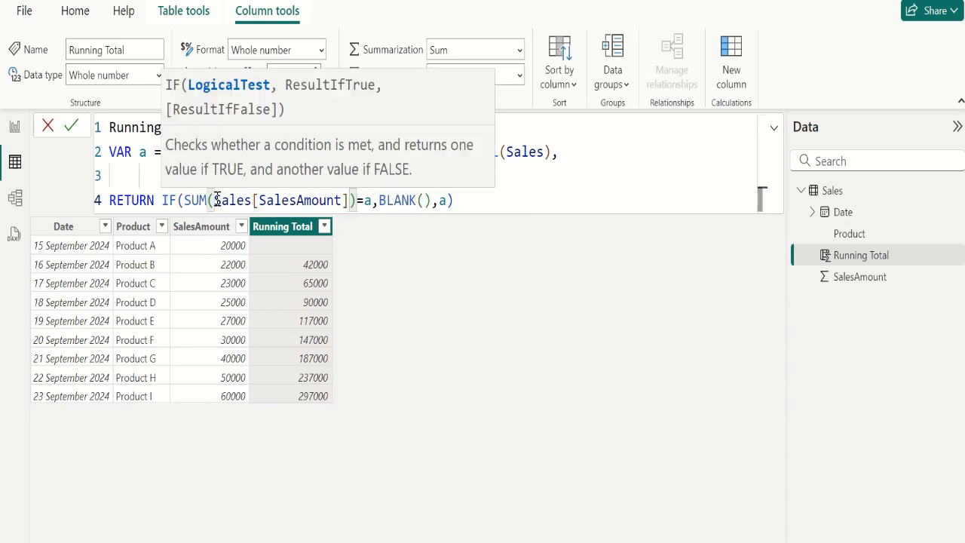
pyautogui.click(72, 126)
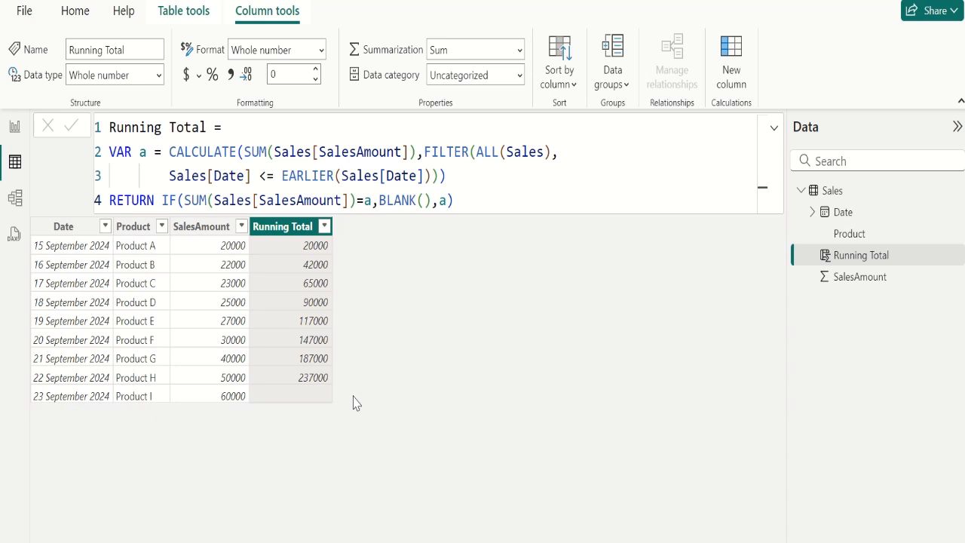
# Step: Open an OR function at the start of the IF test with Sales[SalesAmount]=a as its first condition, followed by a comma
pyautogui.click(187, 195)
pyautogui.write('o')
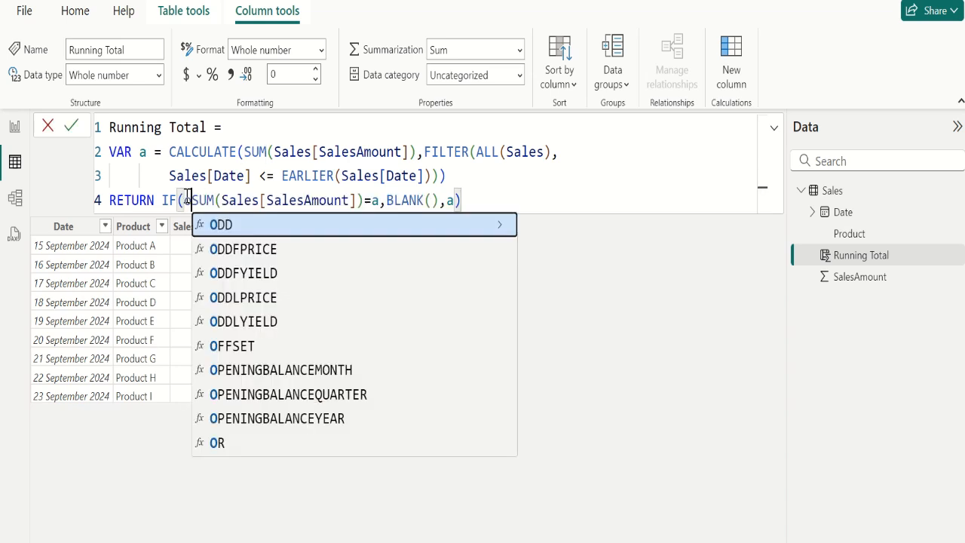
pyautogui.write('r')
pyautogui.press('Tab')
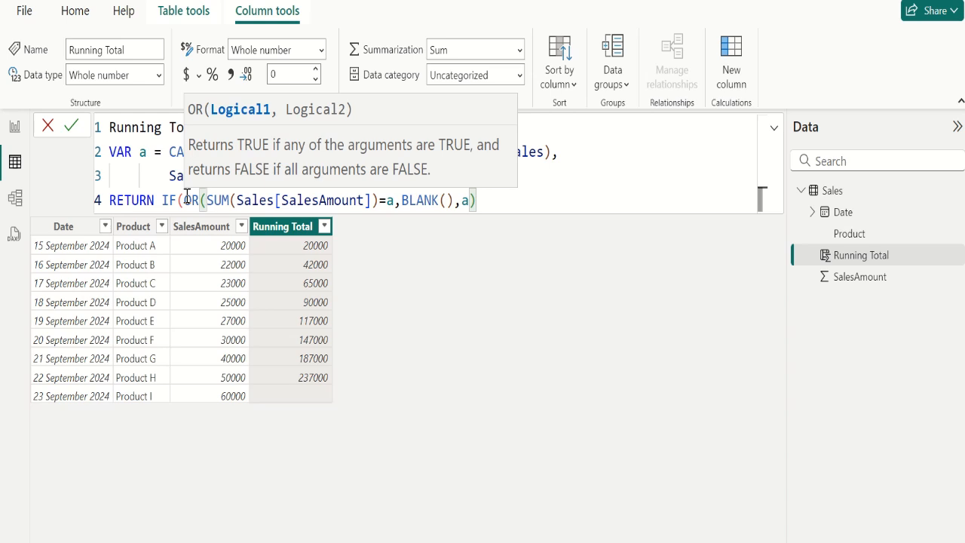
pyautogui.write('sal')
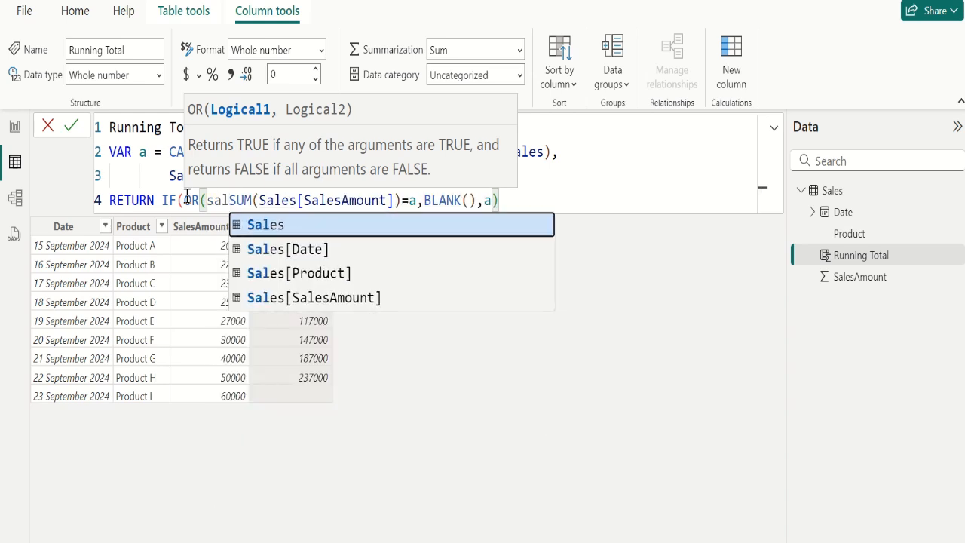
pyautogui.press('Down')
pyautogui.press('Down')
pyautogui.press('Down')
pyautogui.press('Tab')
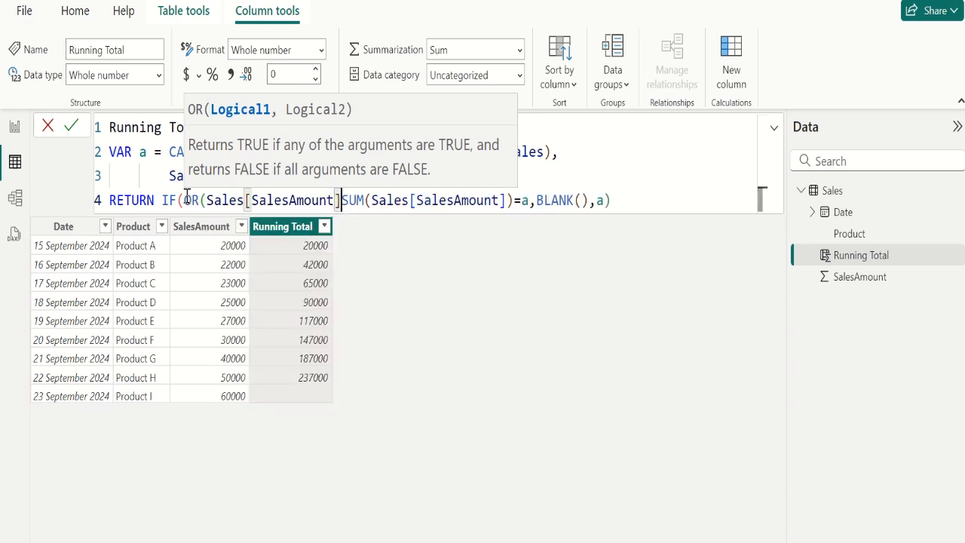
pyautogui.write('=')
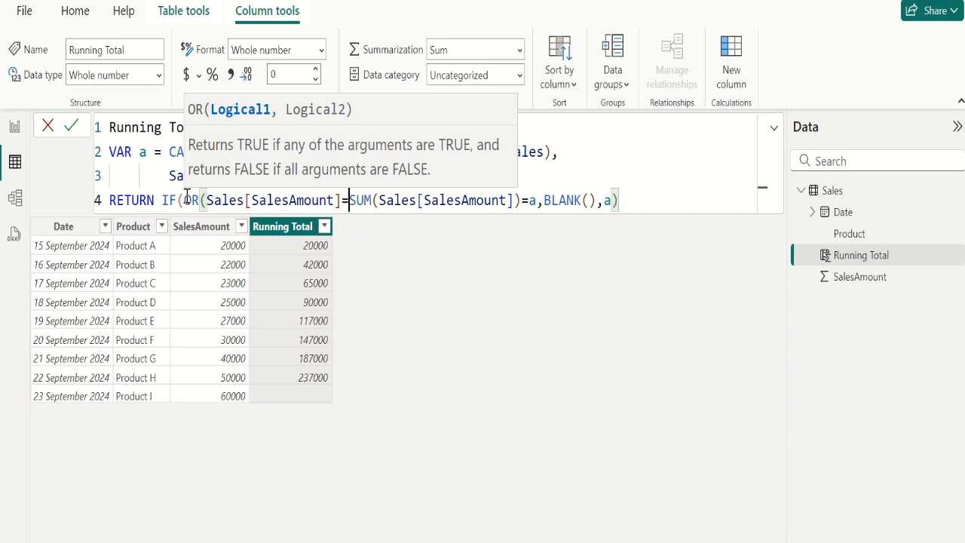
pyautogui.write('a')
pyautogui.press('Escape')
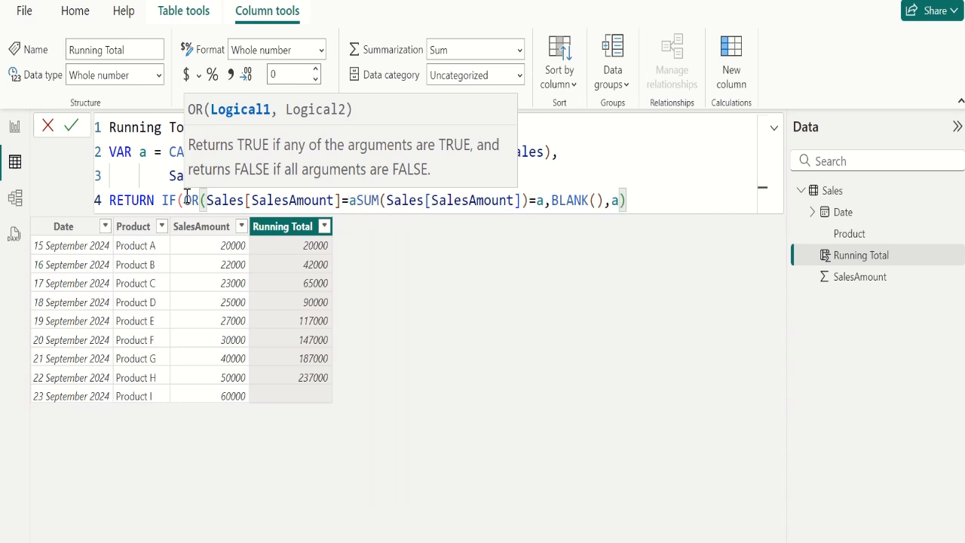
pyautogui.write(',')
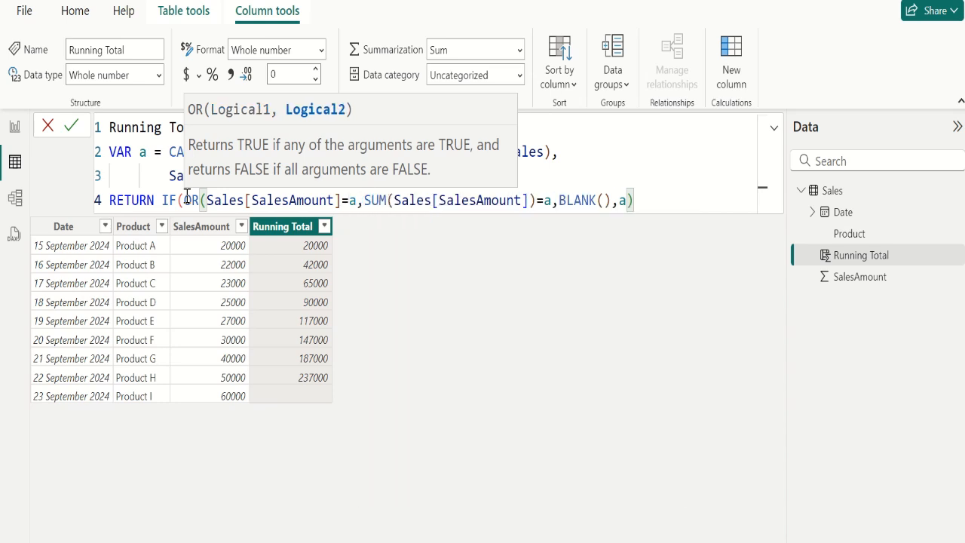
# Step: Close the OR function after its second condition SUM(Sales[SalesAmount])=a, and commit the formula
pyautogui.press('Right')
pyautogui.press('Right')
pyautogui.press('Right')
pyautogui.press('Right')
pyautogui.press('Right')
pyautogui.press('Right')
pyautogui.press('Right')
pyautogui.press('Right')
pyautogui.press('Right')
pyautogui.press('Right')
pyautogui.press('Right')
pyautogui.press('Right')
pyautogui.press('Right')
pyautogui.press('Right')
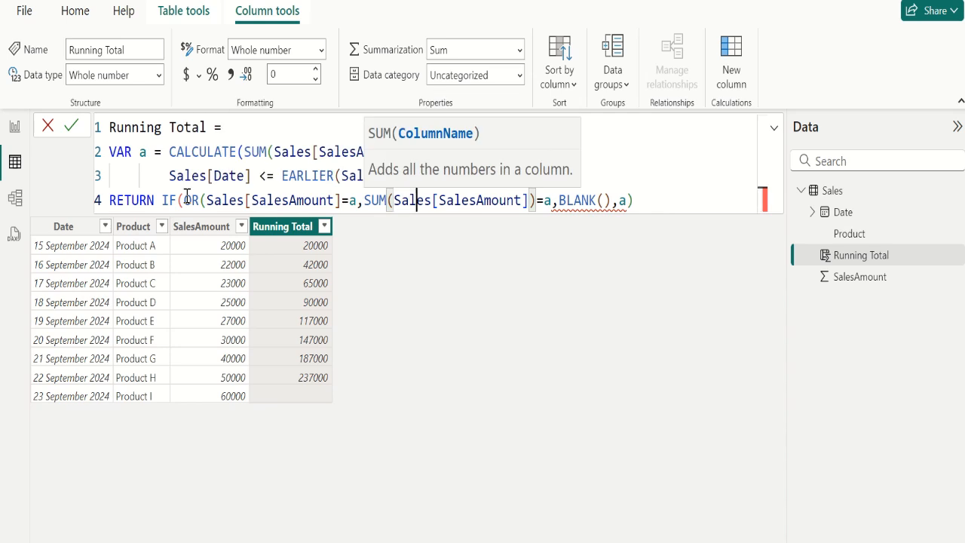
pyautogui.press('Right')
pyautogui.press('Right')
pyautogui.press('Right')
pyautogui.press('Right')
pyautogui.press('Right')
pyautogui.press('Right')
pyautogui.press('Right')
pyautogui.press('Right')
pyautogui.press('Right')
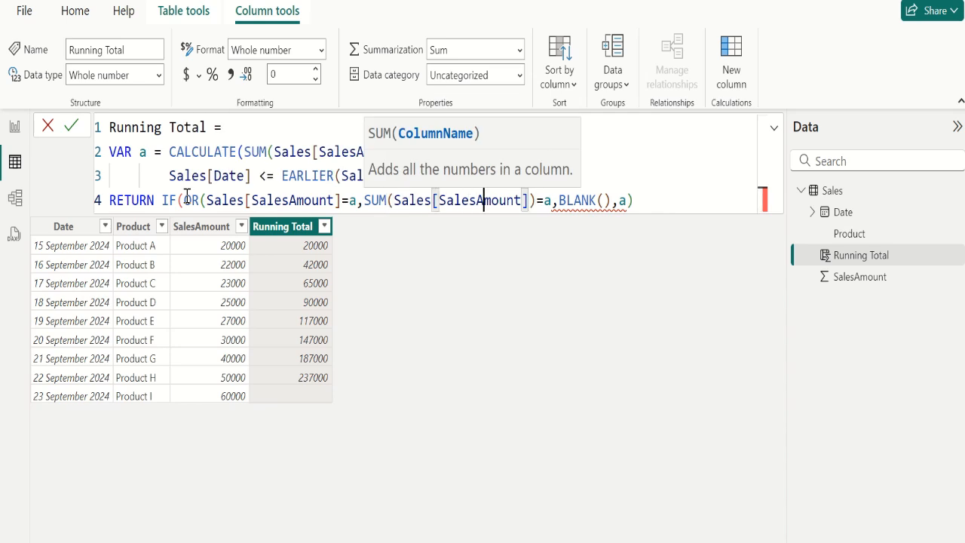
pyautogui.press('Right')
pyautogui.press('Right')
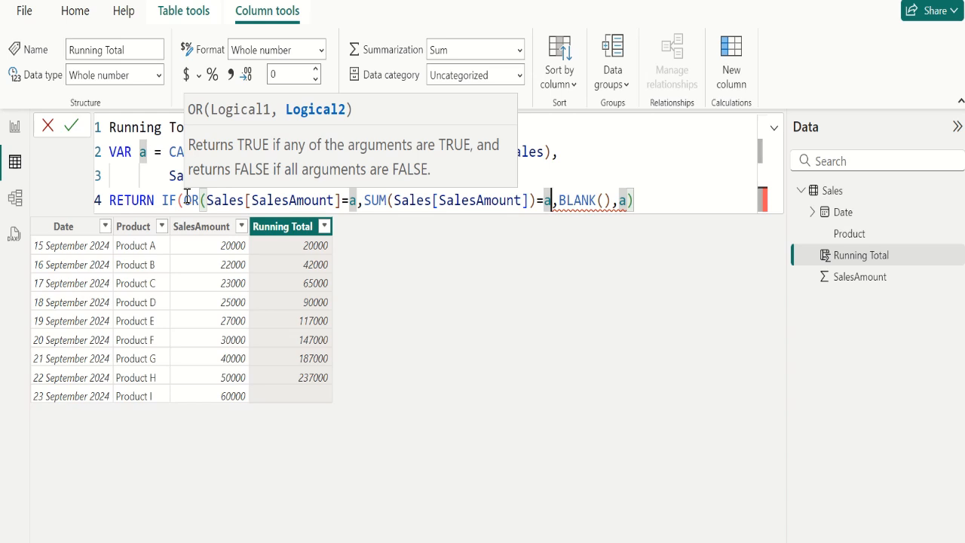
pyautogui.write(')')
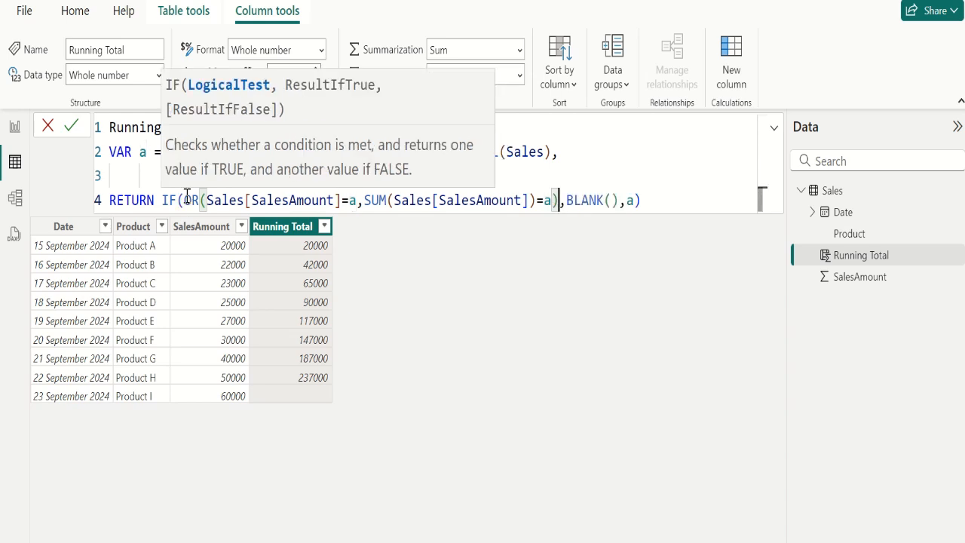
pyautogui.click(71, 126)
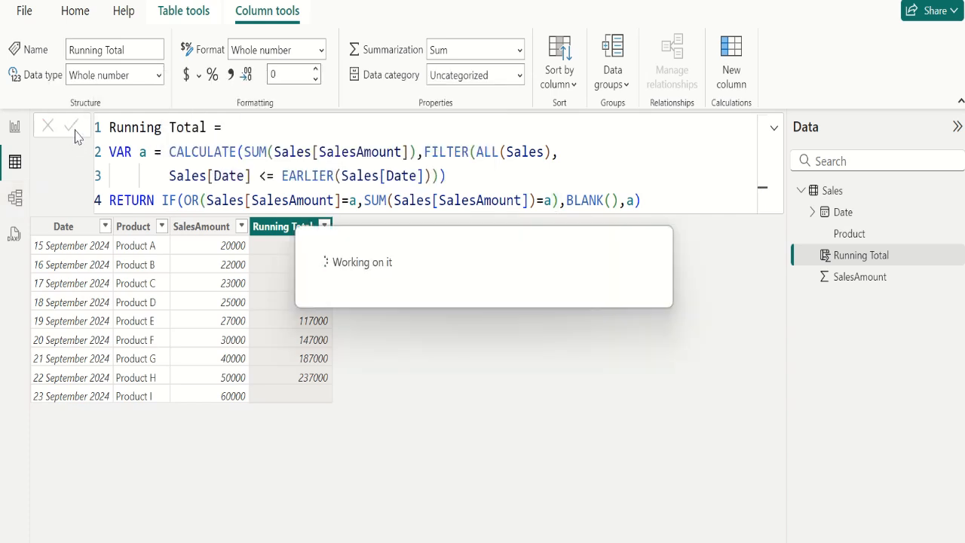